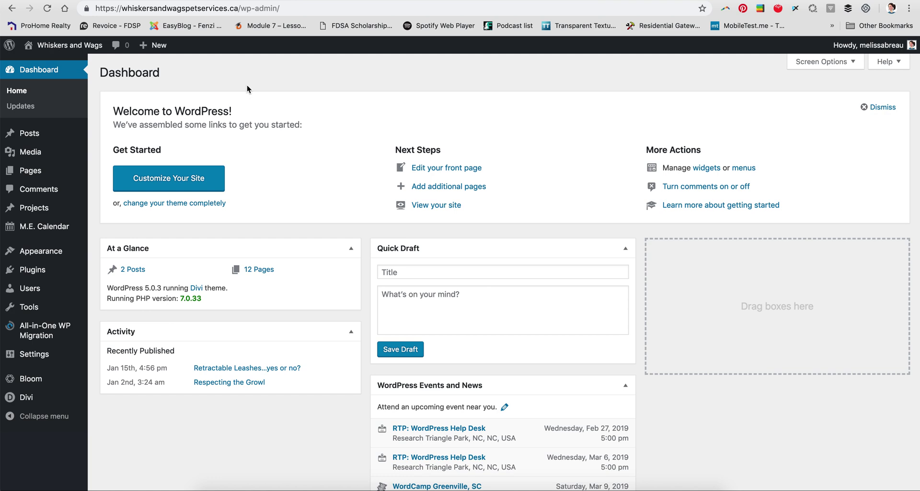
Step: Visit the live Whiskers and Wags site and open its Private Lessons service page
mouse_move(52, 45)
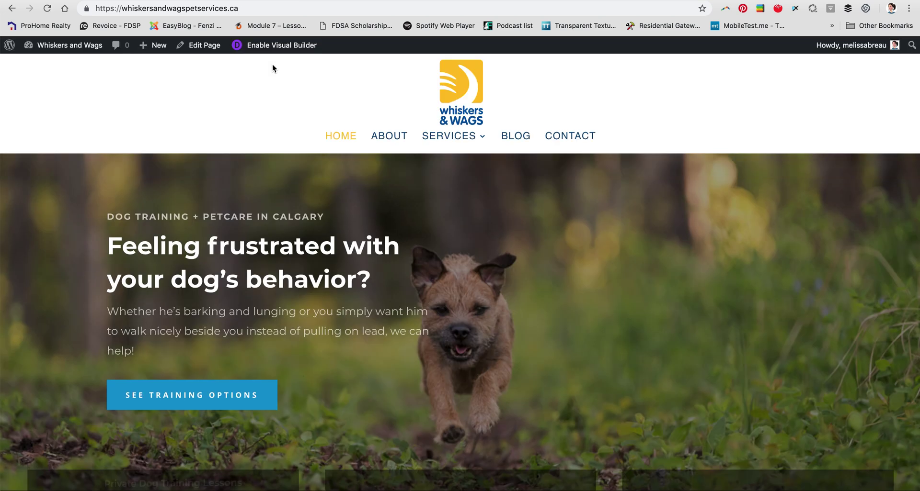
mouse_move(441, 139)
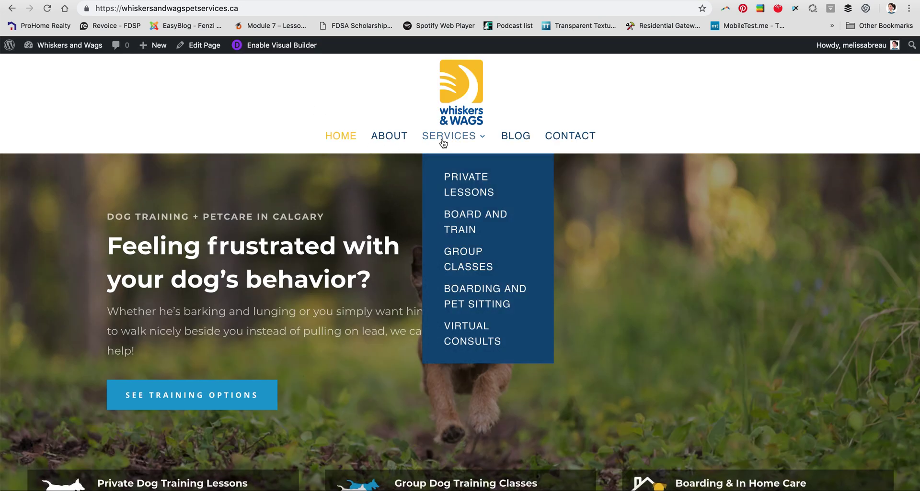
left_click(461, 194)
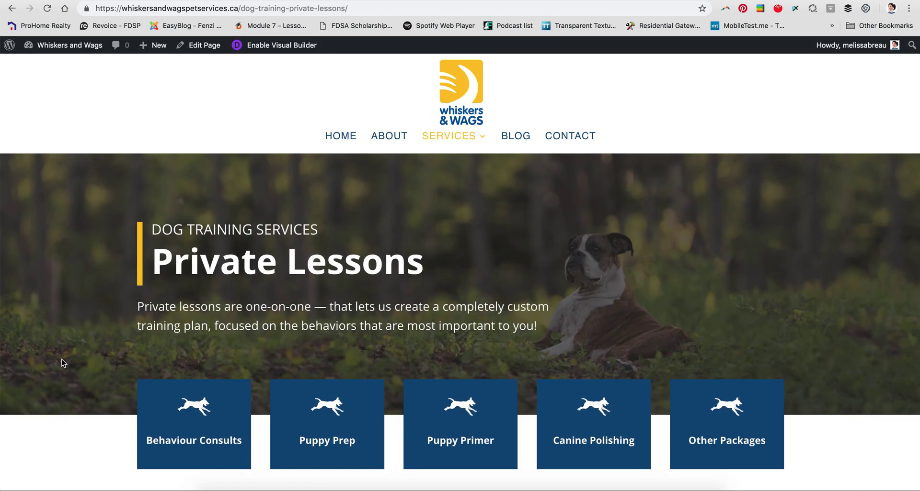
Step: Examine the layout of the Private Lessons page, from the intro and program sections to the lesson packages and testimonial
scroll(61, 362, "down", 3)
scroll(61, 362, "down", 8)
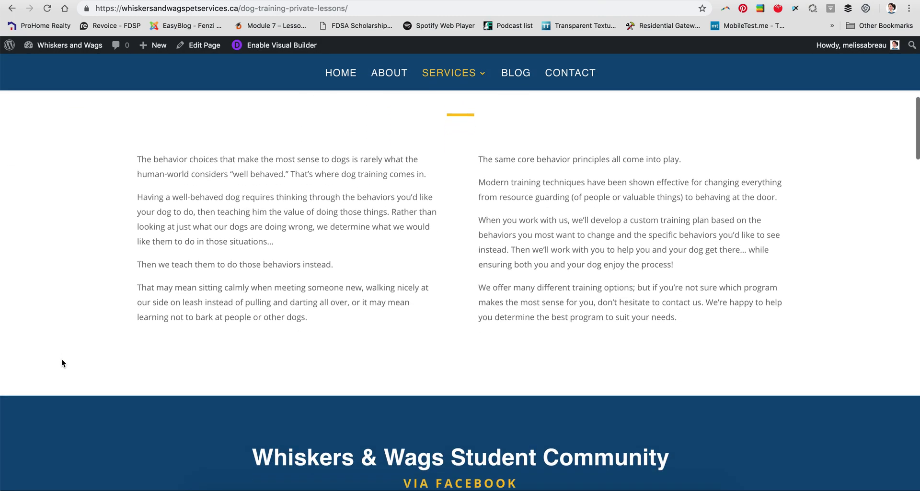
scroll(61, 359, "down", 7)
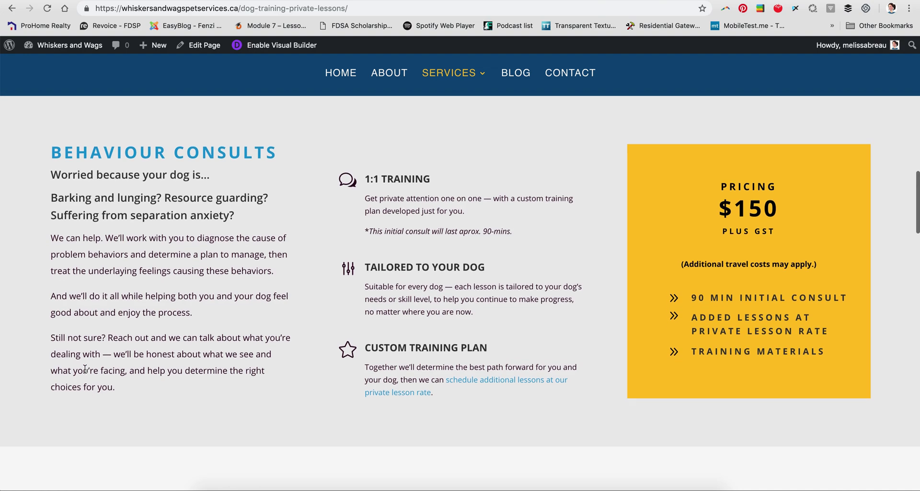
scroll(85, 369, "down", 6)
scroll(85, 370, "down", 7)
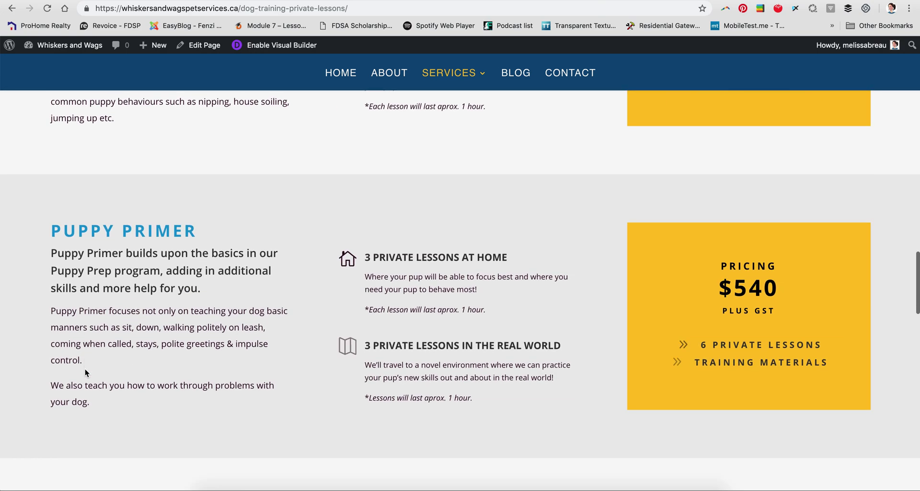
scroll(85, 369, "down", 12)
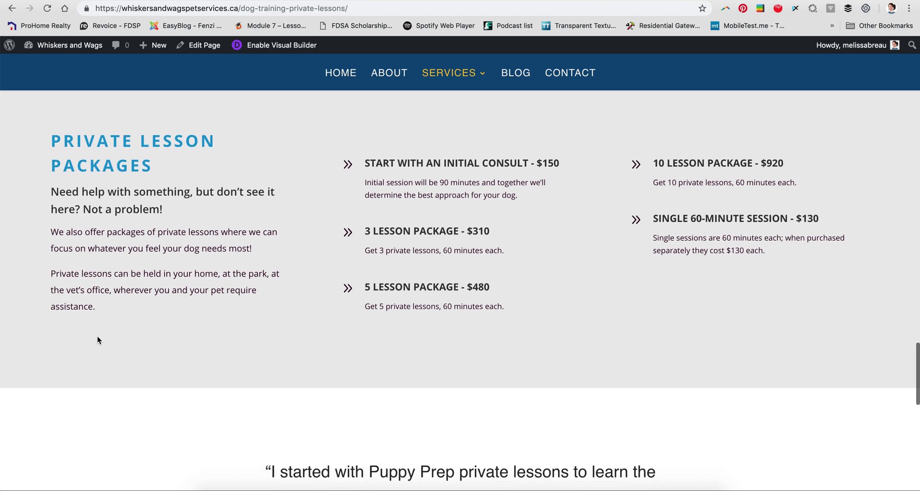
scroll(96, 336, "down", 5)
scroll(97, 336, "up", 5)
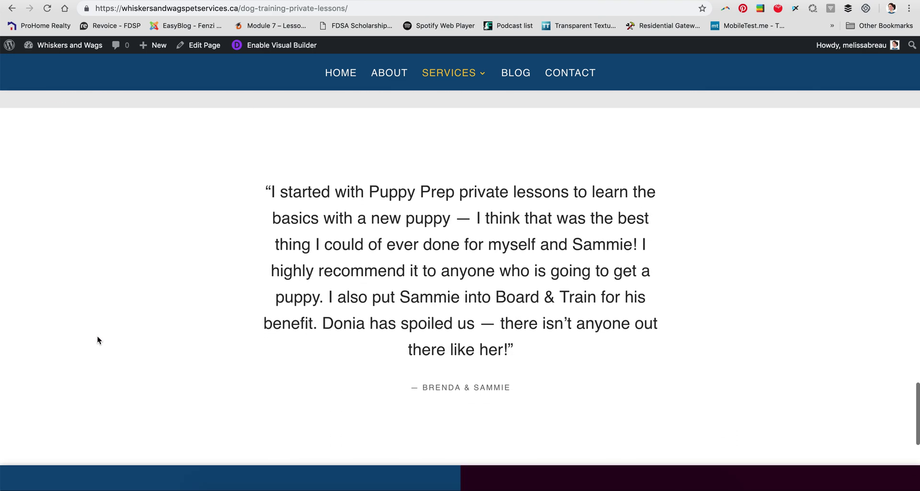
scroll(96, 337, "up", 1)
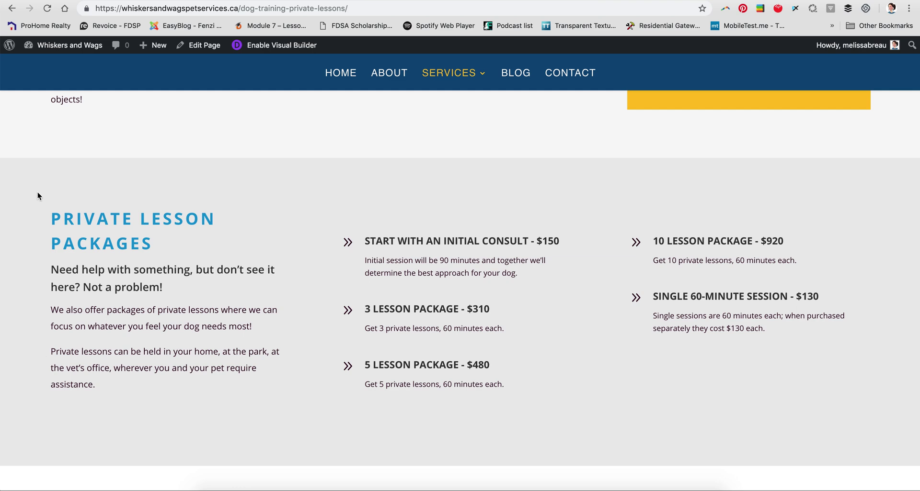
scroll(38, 194, "up", 2)
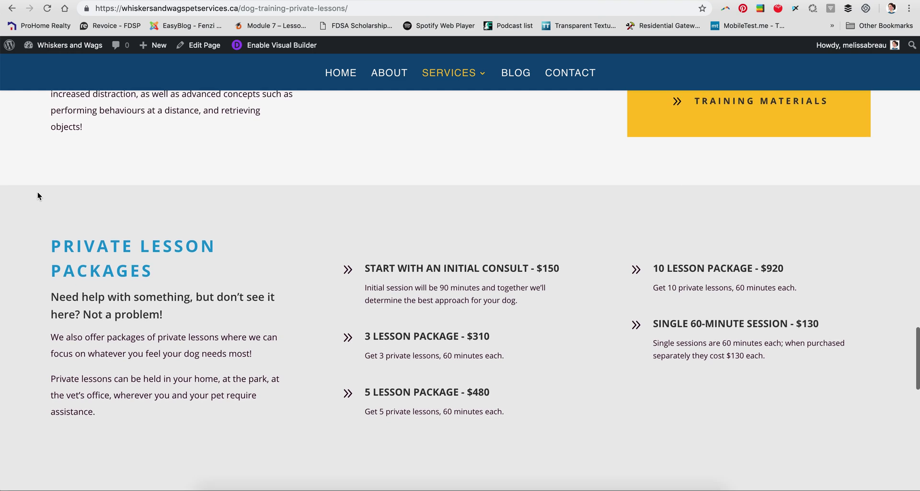
scroll(38, 194, "down", 3)
scroll(118, 253, "up", 10)
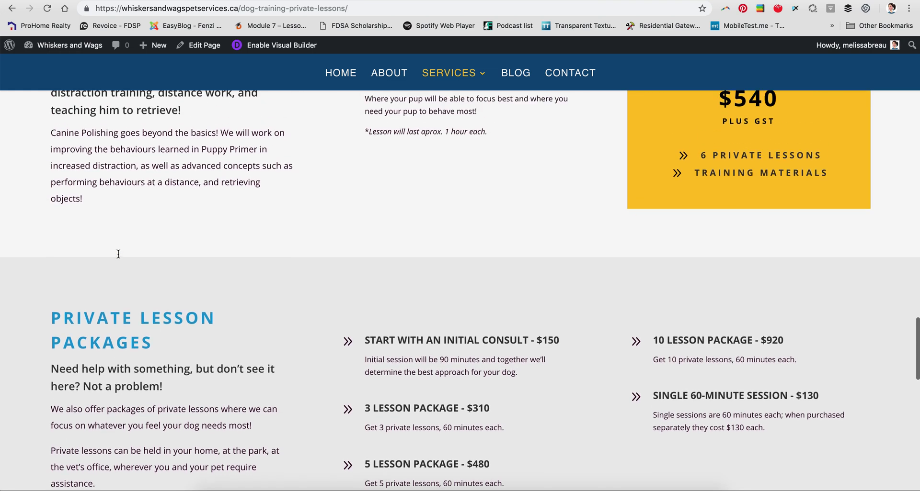
scroll(119, 254, "up", 9)
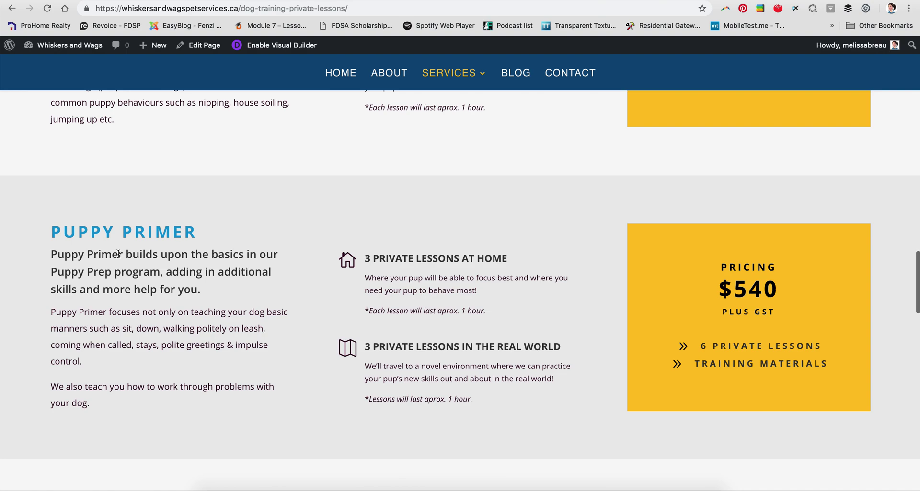
scroll(118, 255, "up", 5)
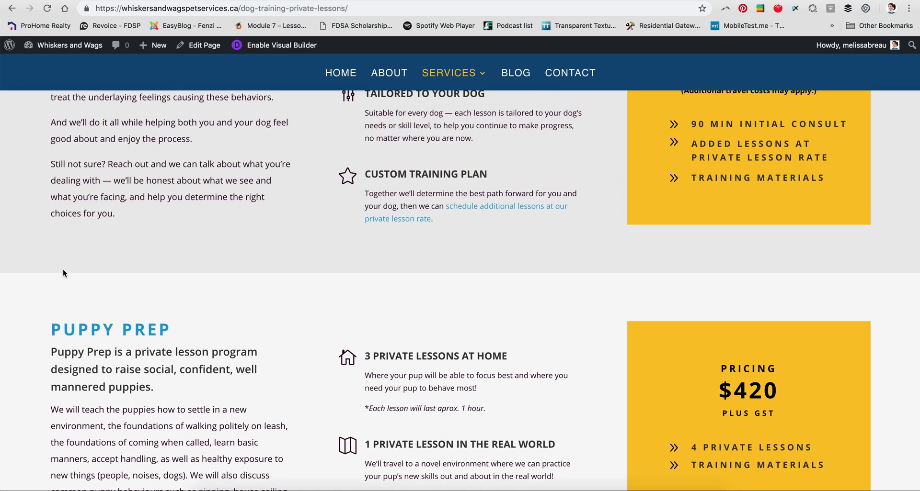
scroll(63, 273, "up", 12)
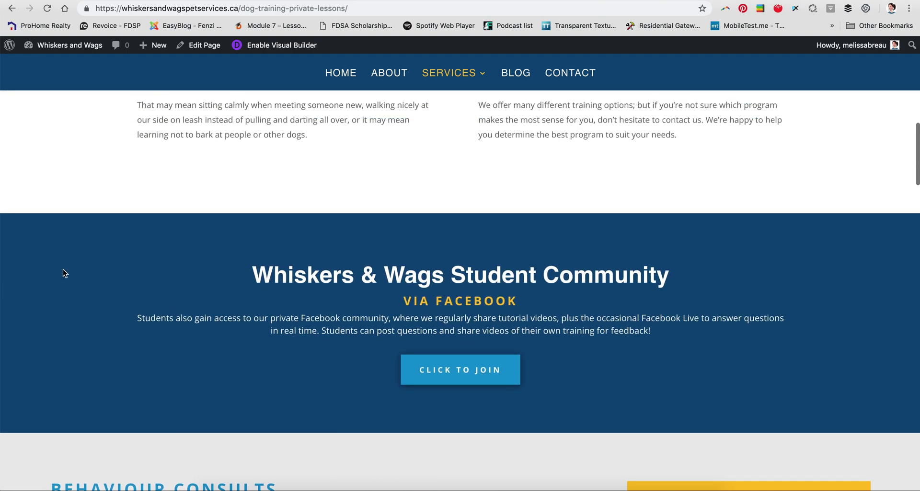
scroll(63, 274, "up", 12)
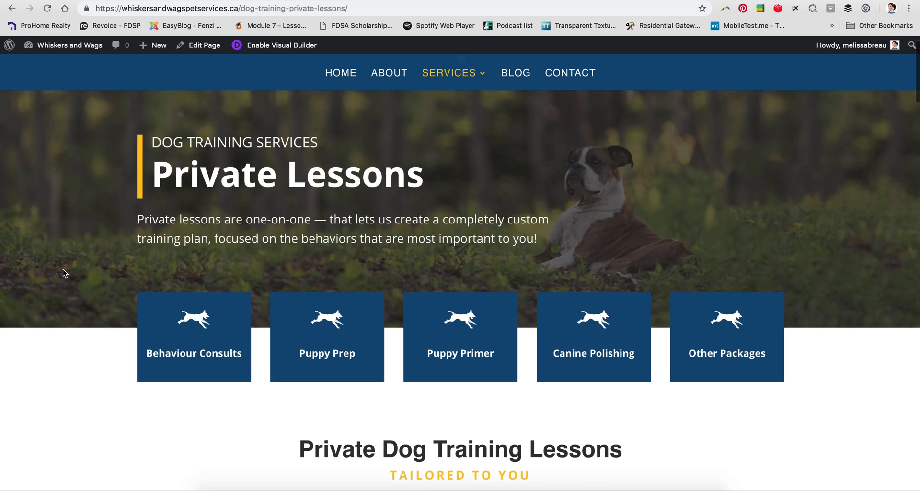
scroll(63, 269, "up", 2)
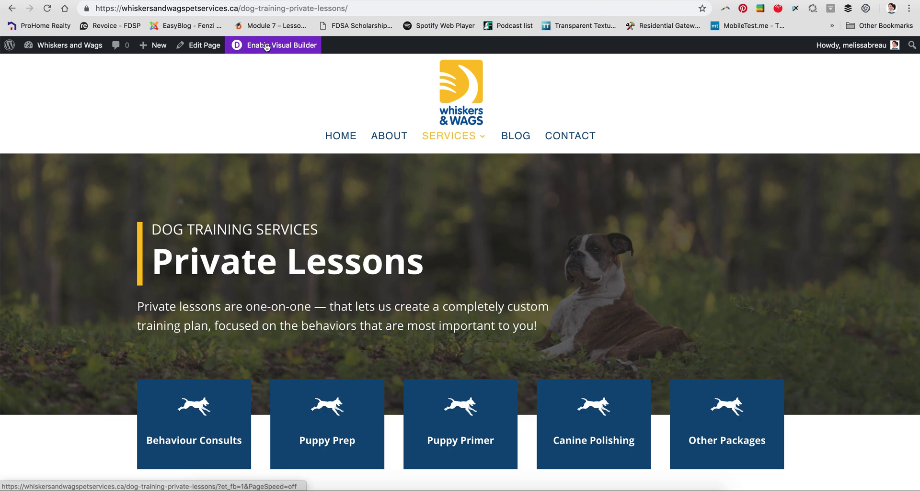
Step: Enable the Visual Builder for the Private Lessons page and duplicate the Private Lesson Packages section
left_click(265, 46)
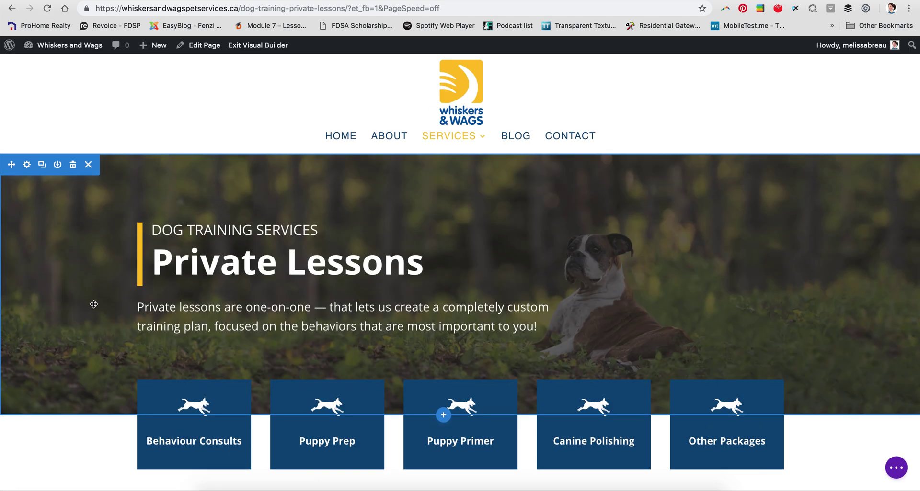
scroll(93, 304, "down", 8)
scroll(94, 308, "down", 15)
scroll(94, 308, "down", 15)
scroll(94, 308, "down", 6)
scroll(92, 308, "up", 7)
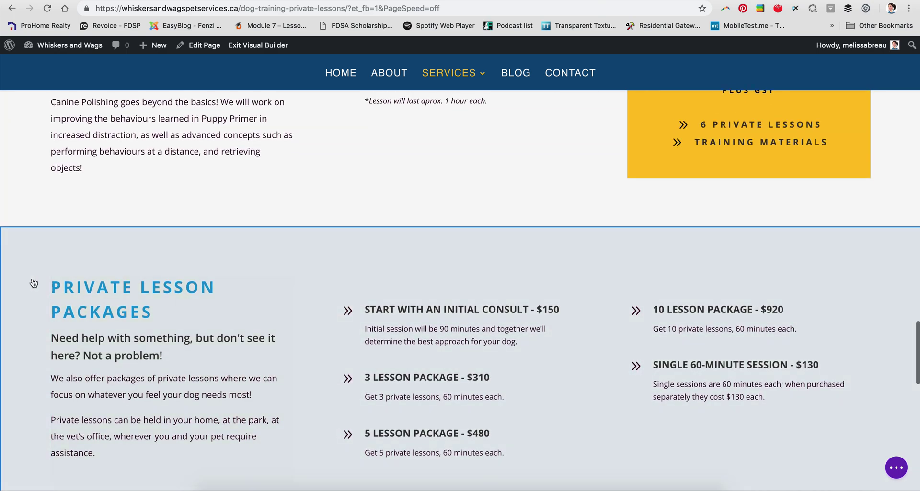
scroll(49, 271, "up", 4)
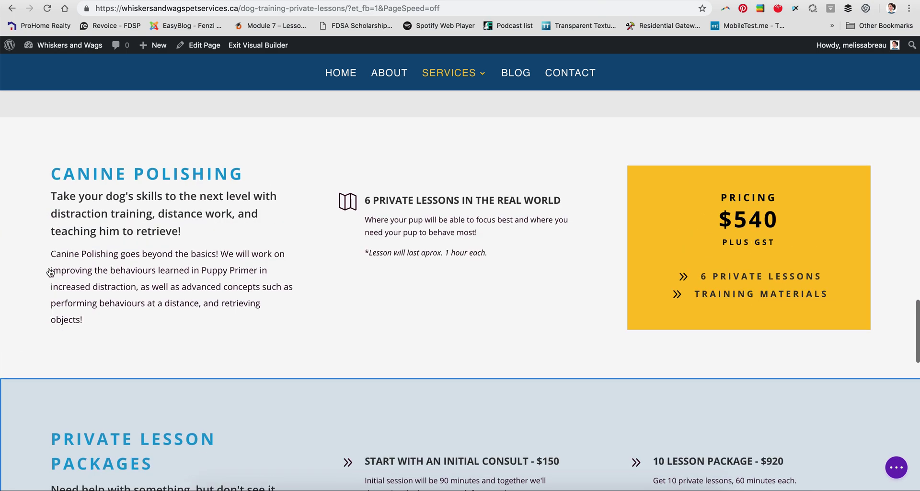
scroll(28, 206, "up", 1)
scroll(30, 207, "down", 6)
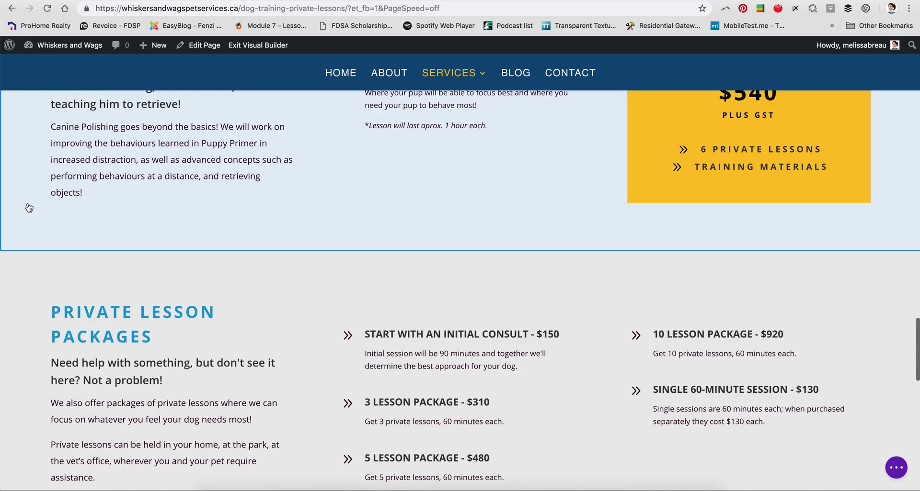
scroll(30, 291, "up", 8)
scroll(30, 291, "up", 4)
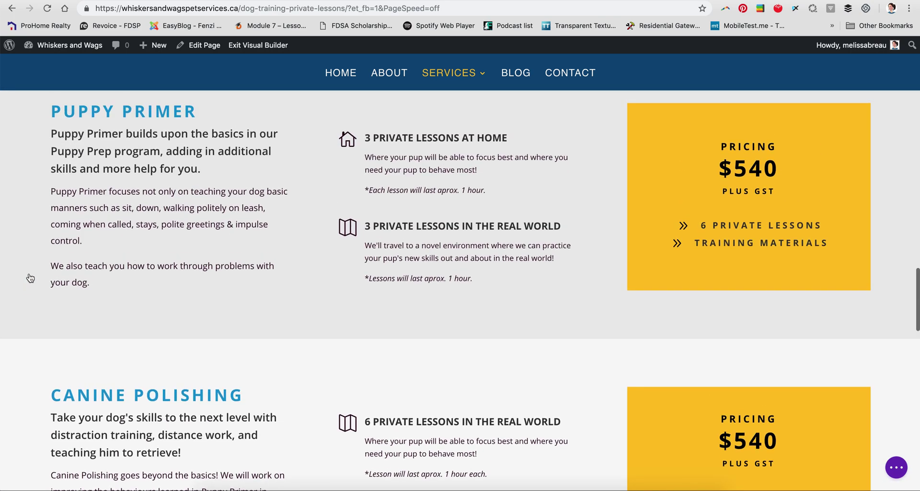
scroll(29, 288, "down", 9)
scroll(49, 428, "down", 10)
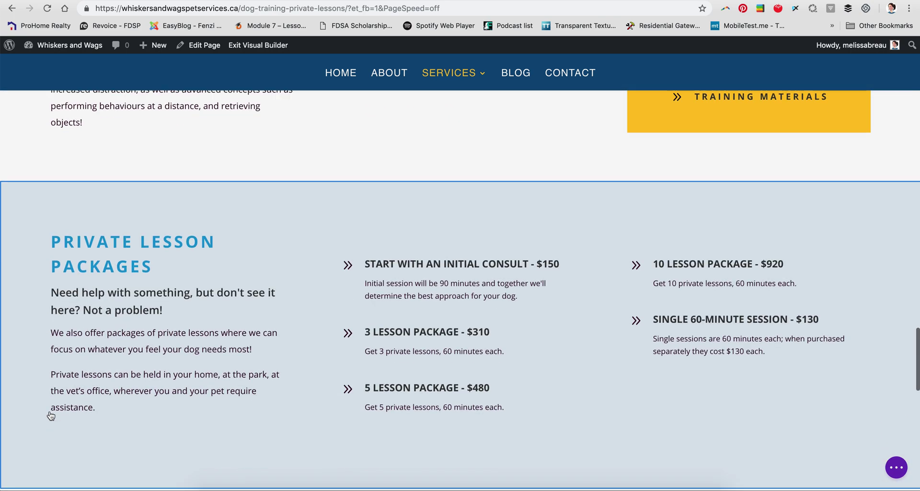
scroll(50, 416, "up", 3)
left_click(22, 143)
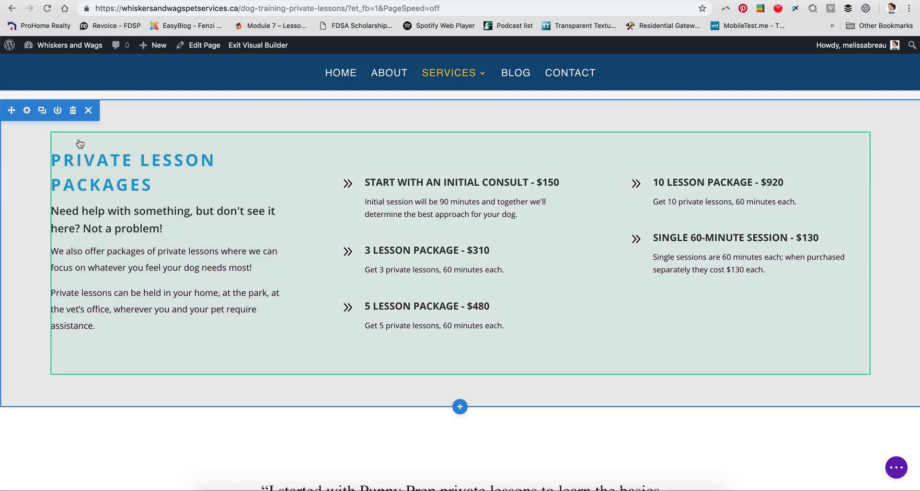
left_click(80, 144)
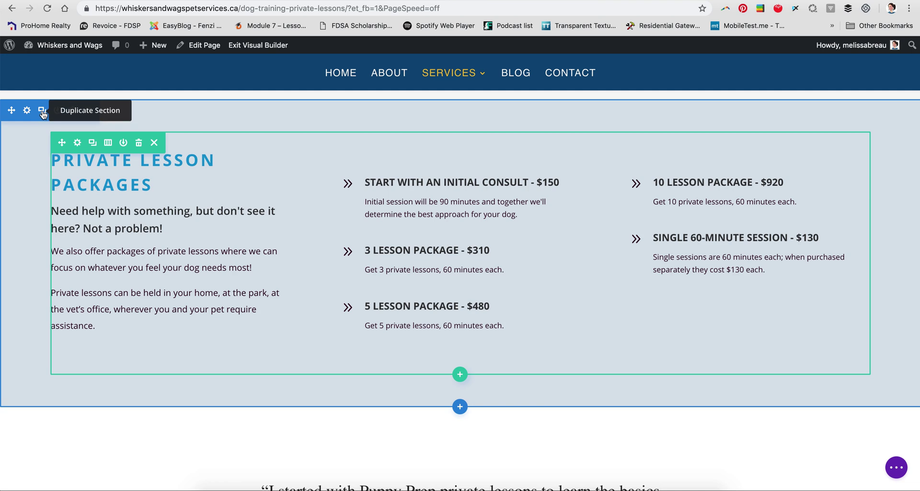
left_click(42, 112)
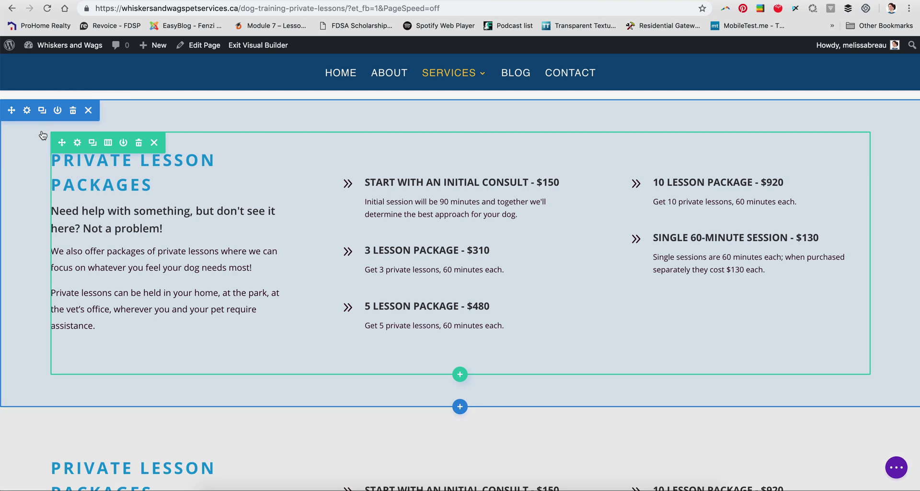
Step: Set the background colour of the lower copy of the Private Lesson Packages section to white (#ffffff) and save the section settings
scroll(41, 240, "down", 4)
scroll(41, 240, "up", 4)
scroll(42, 242, "down", 4)
scroll(42, 242, "up", 4)
scroll(42, 242, "down", 3)
scroll(41, 240, "down", 3)
scroll(25, 192, "up", 1)
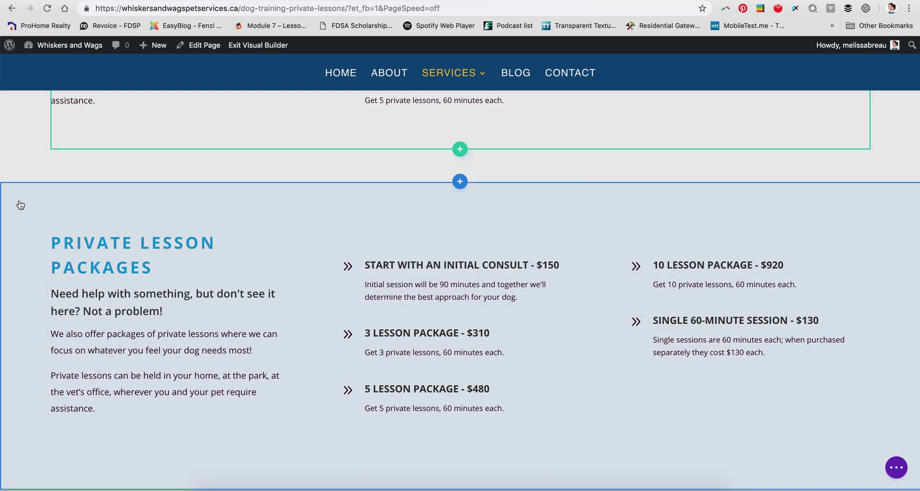
left_click(20, 205)
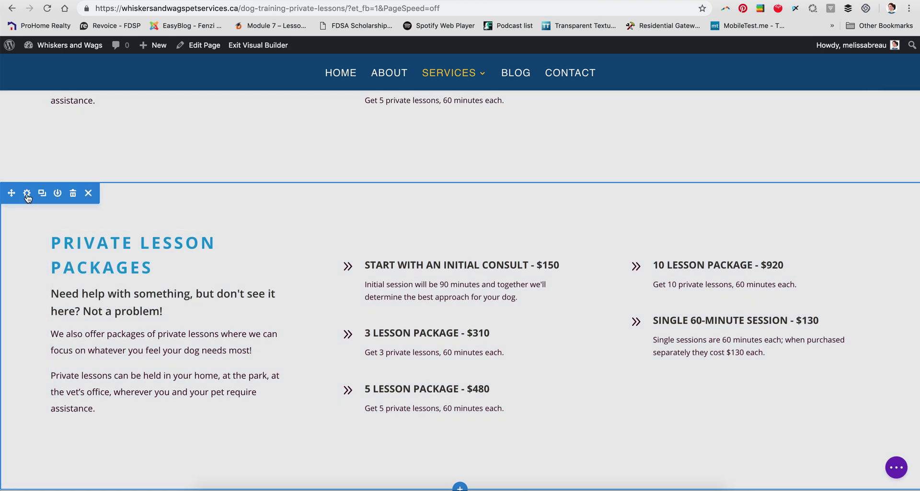
left_click(27, 194)
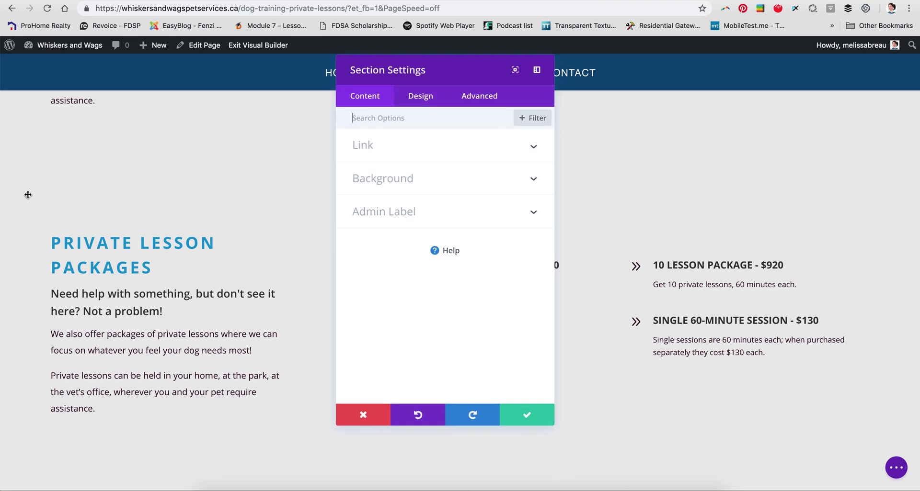
left_click(394, 181)
mouse_move(489, 220)
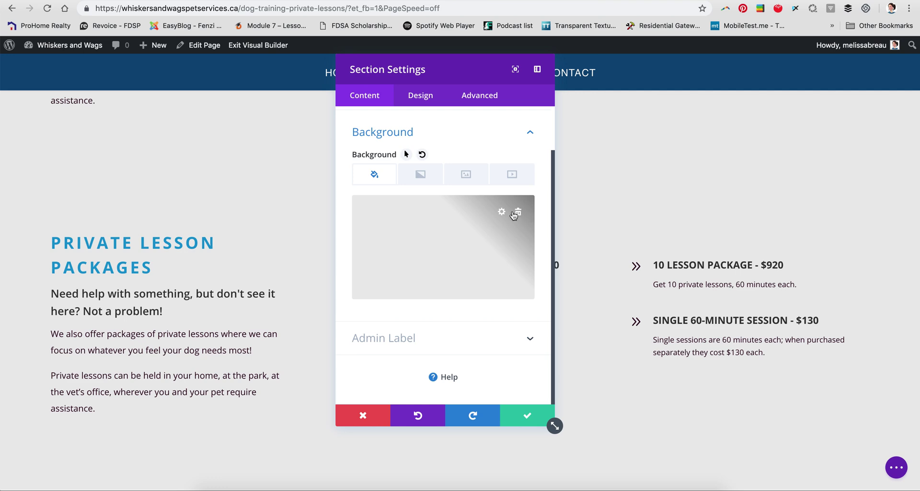
left_click(501, 213)
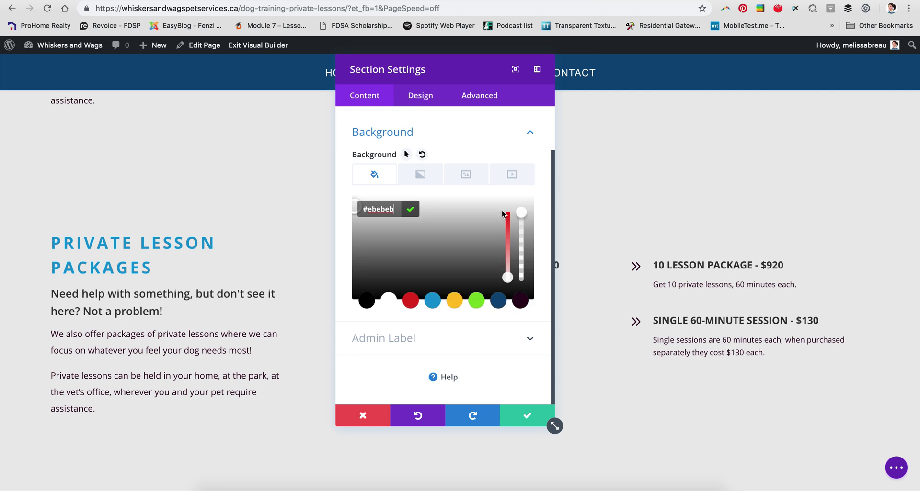
left_click(389, 302)
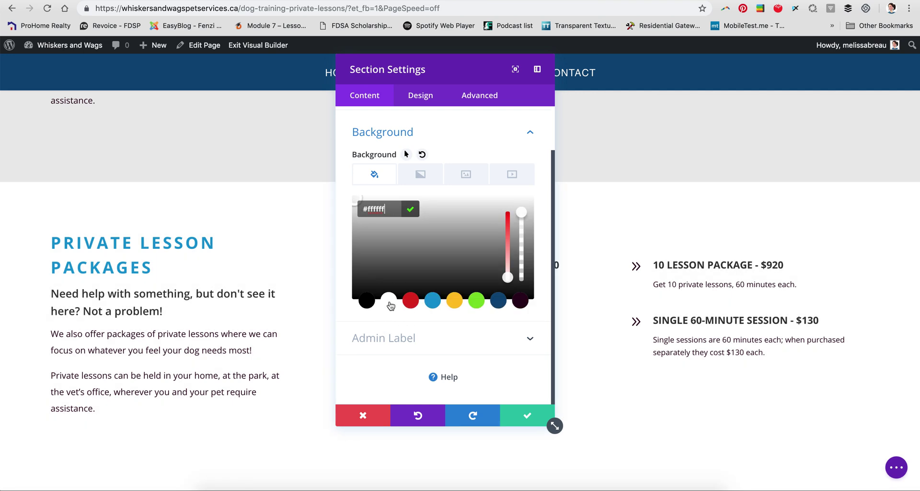
left_click(525, 419)
Step: Replace the Private Lesson Packages heading in the white copied section with "THERAPY DOG CONSULTS"
scroll(23, 313, "down", 3)
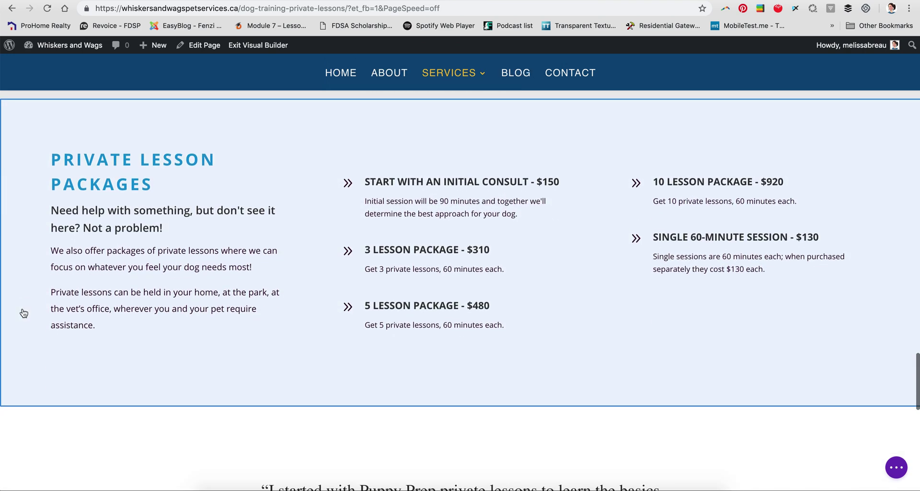
scroll(23, 314, "down", 3)
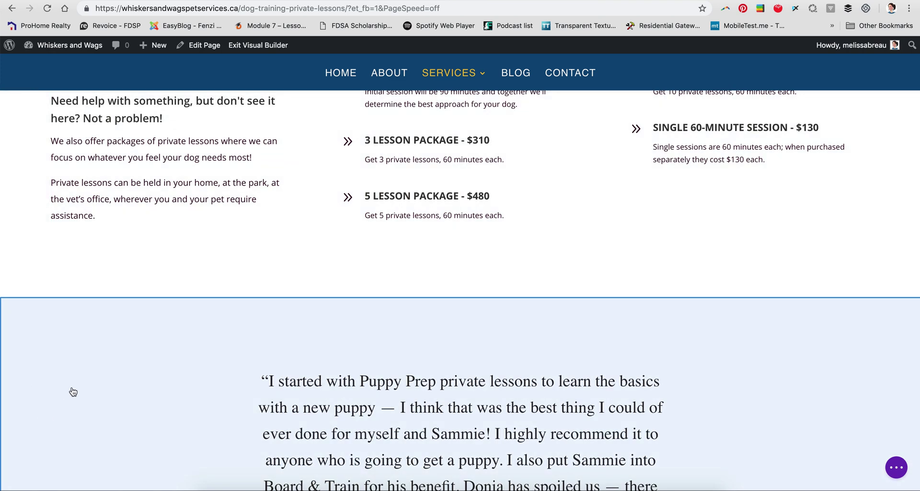
scroll(27, 192, "up", 5)
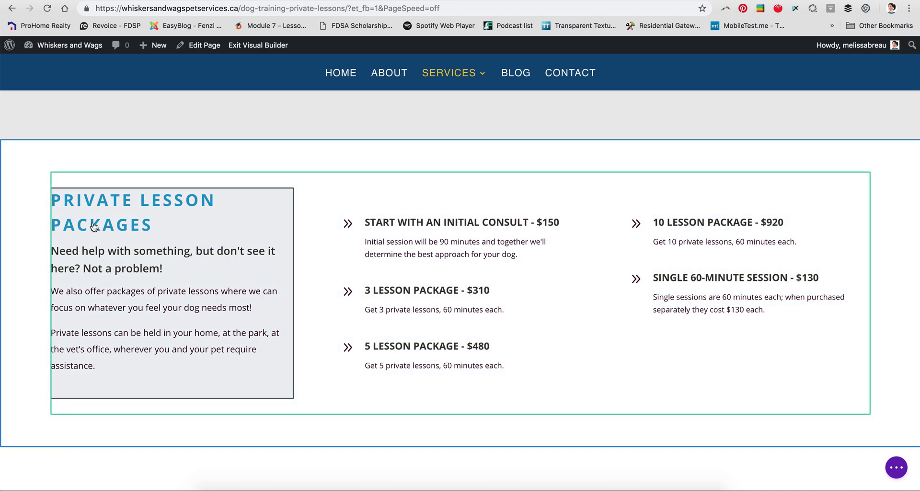
left_click(74, 218)
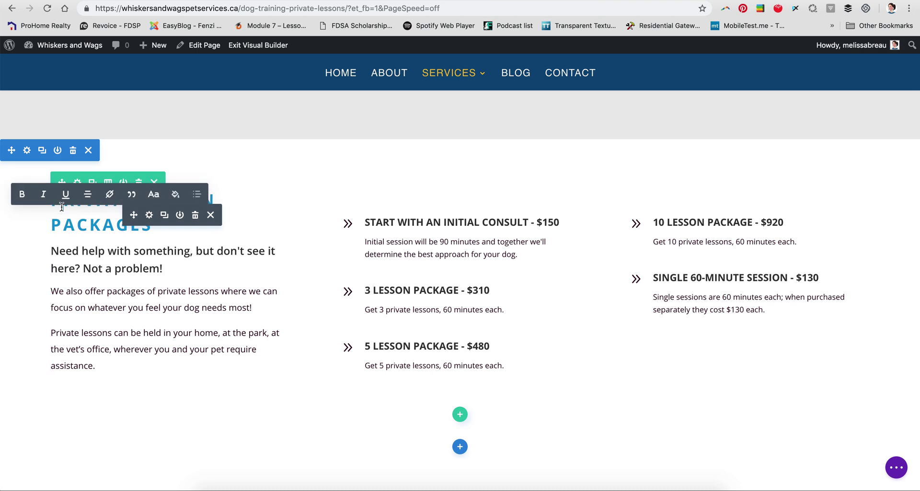
left_click_drag(51, 202, 153, 226)
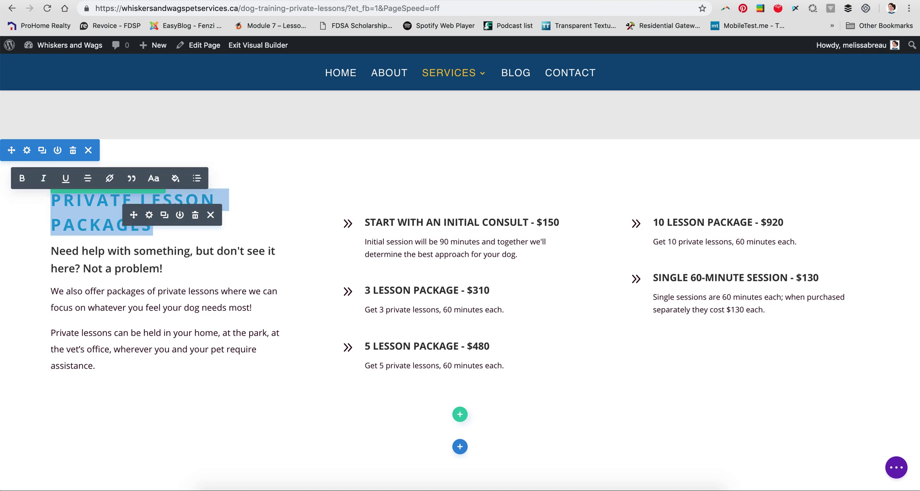
type("THERAPY DOG CONSULTS")
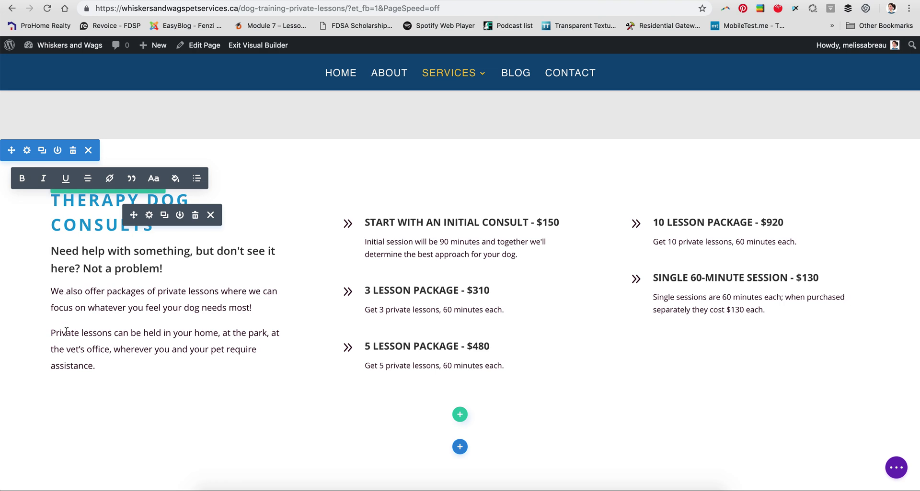
Step: Examine the text settings and heading levels of the Therapy Dog Consults heading, its subheading and the first body paragraph
left_click(138, 274)
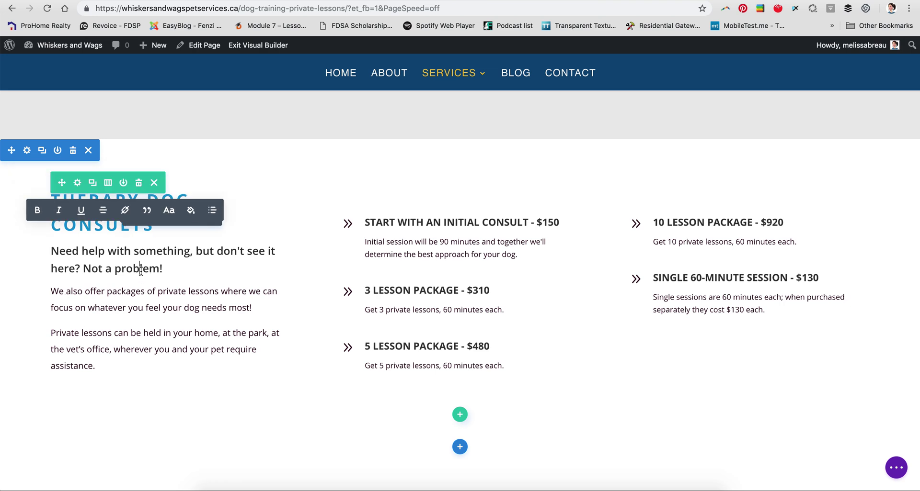
left_click(160, 269)
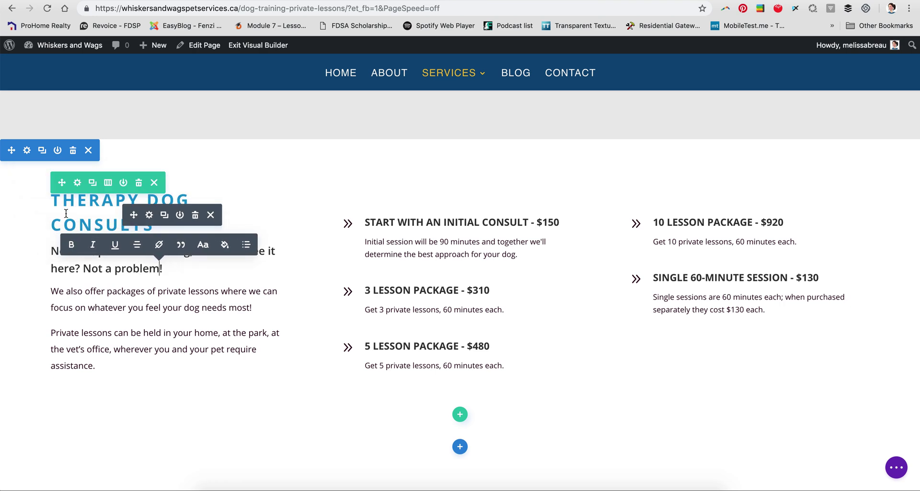
left_click(57, 226)
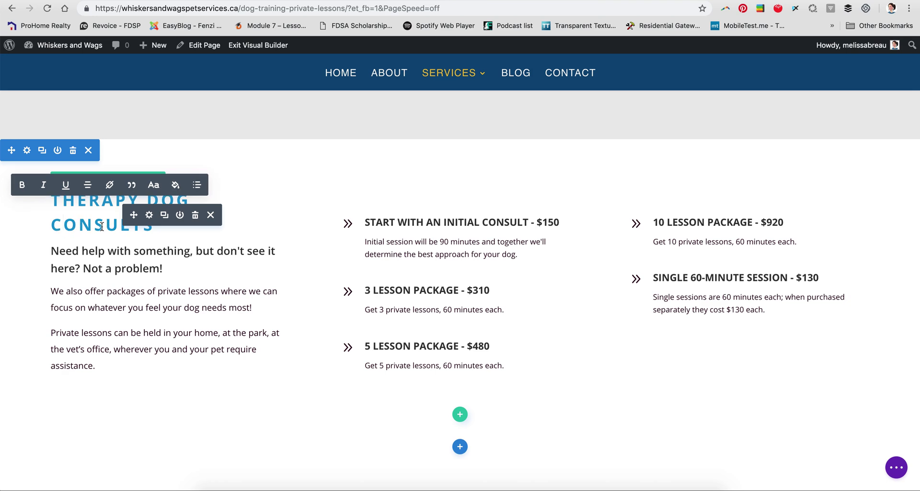
double_click(120, 227)
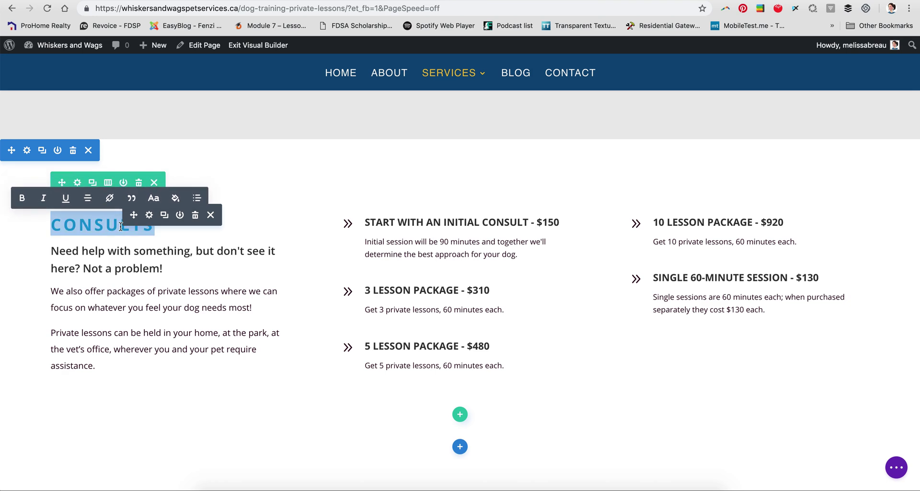
left_click(165, 234)
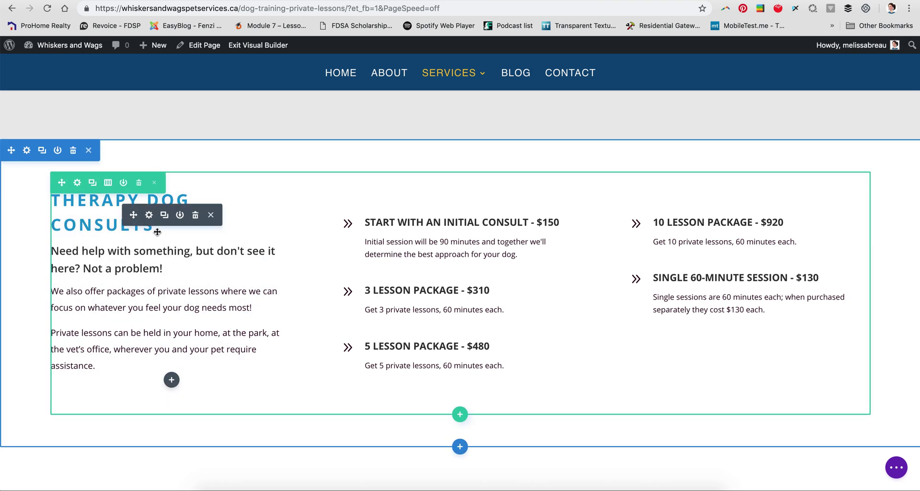
left_click(69, 221)
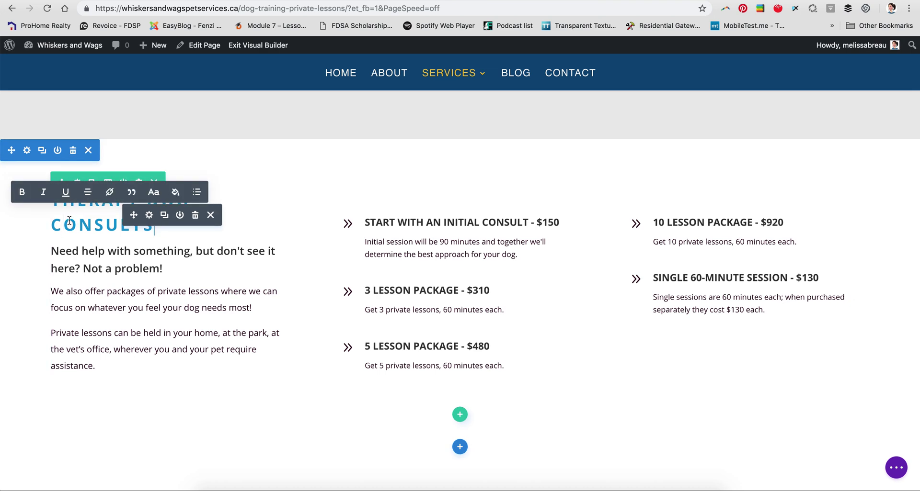
key("super+a")
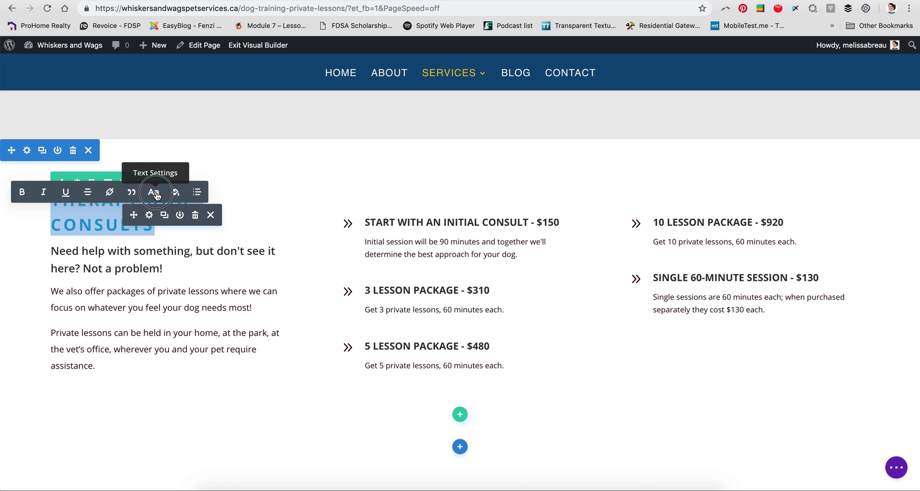
left_click(155, 193)
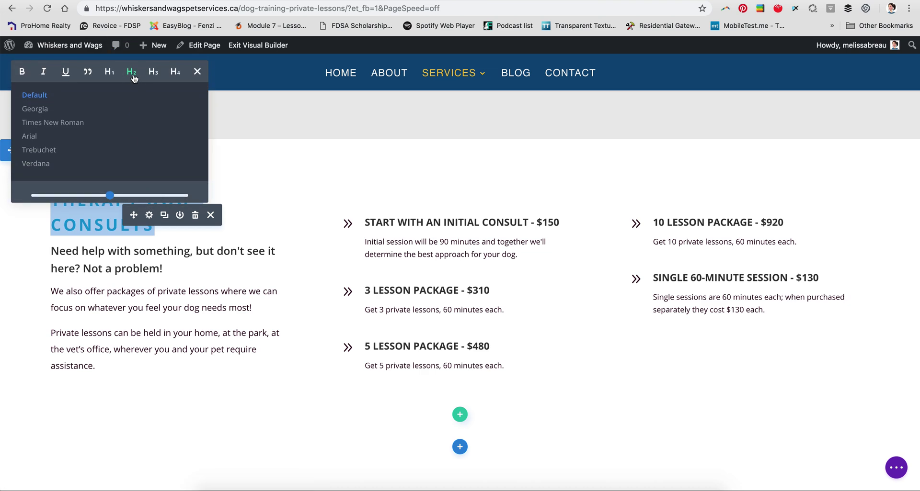
double_click(125, 251)
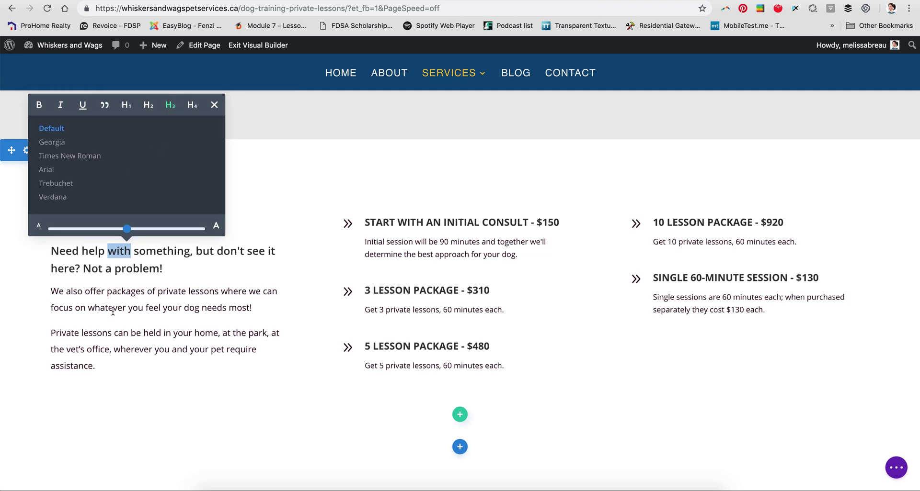
left_click(113, 292)
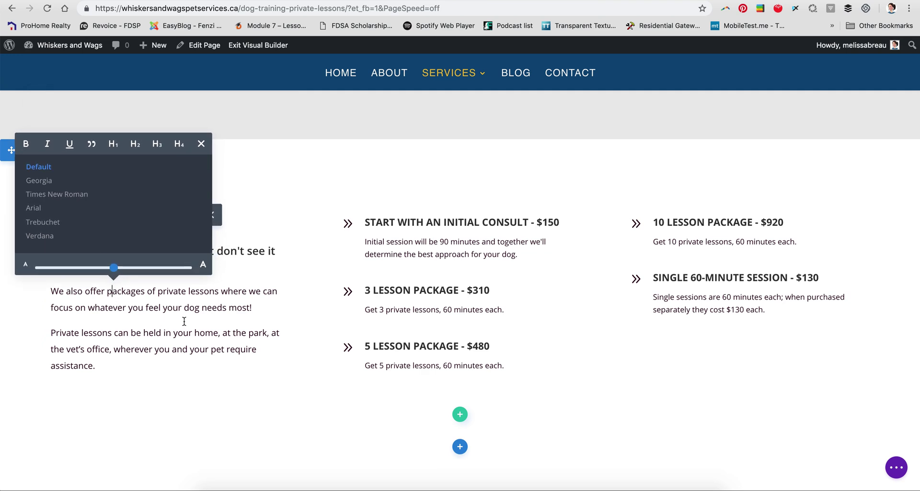
left_click(241, 223)
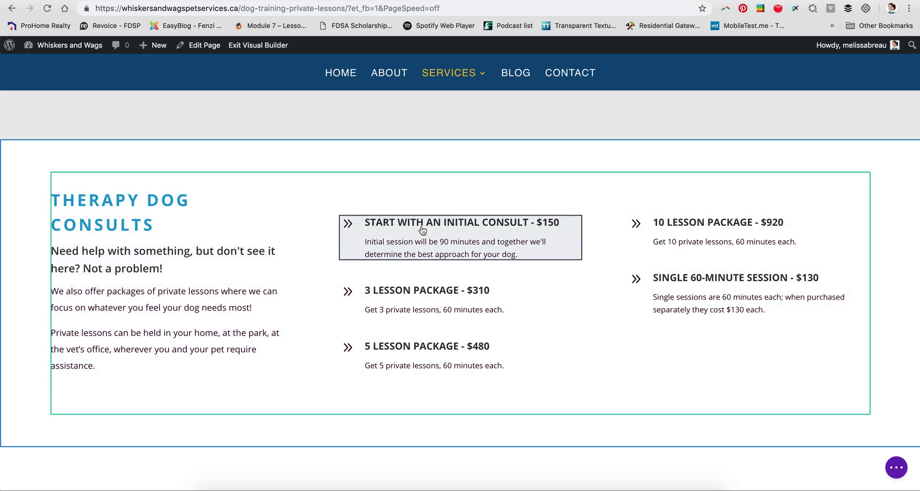
Step: Delete the 5 Lesson Package module from the Therapy Dog Consults section, and remove that entire section
left_click(390, 224)
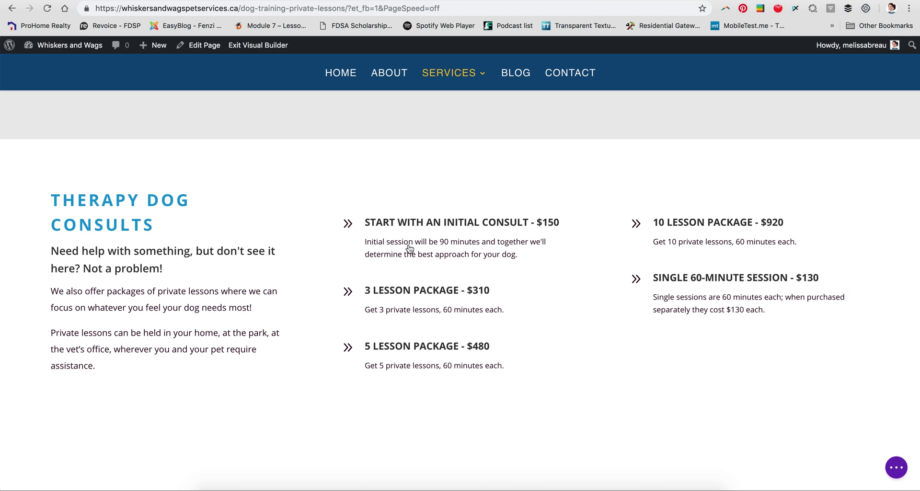
left_click(412, 291)
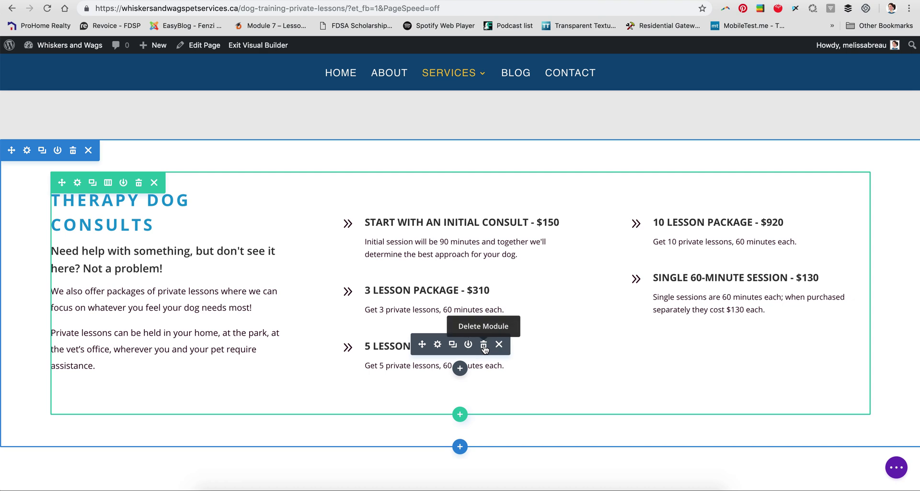
left_click(483, 346)
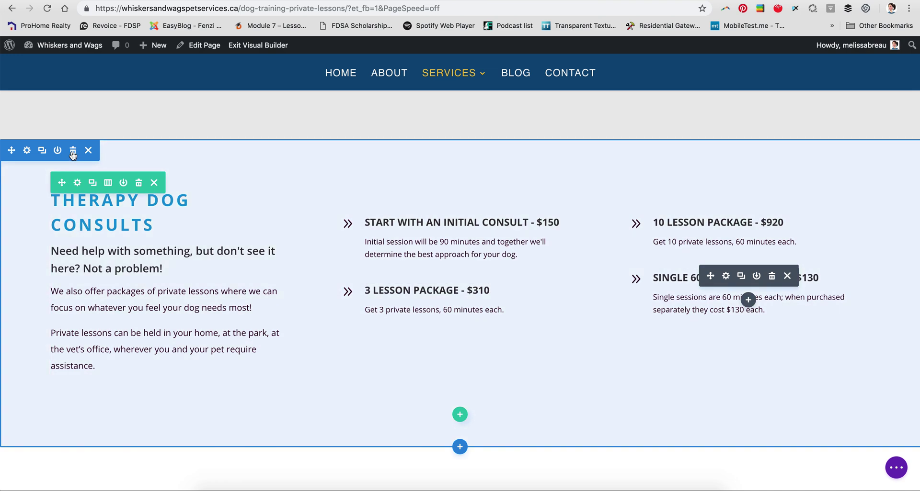
left_click(73, 153)
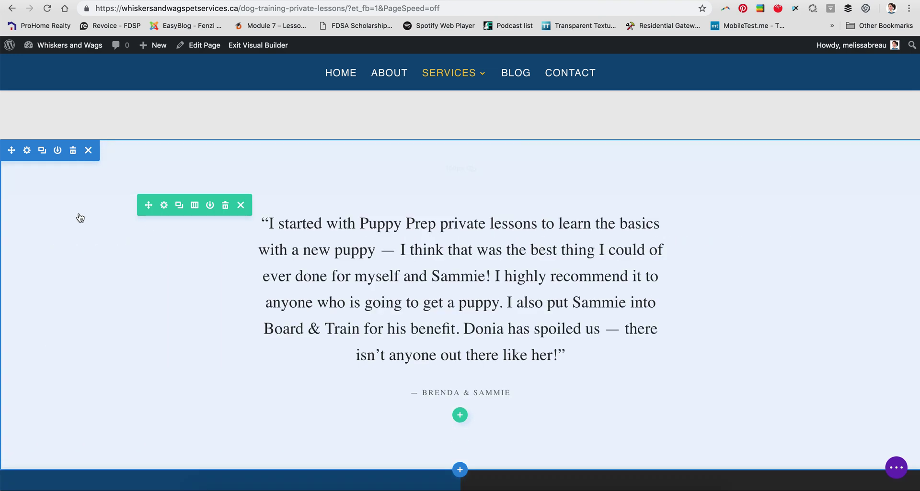
Step: Duplicate the Canine Polishing section and move the copy directly below the Private Lesson Packages section
scroll(80, 218, "up", 8)
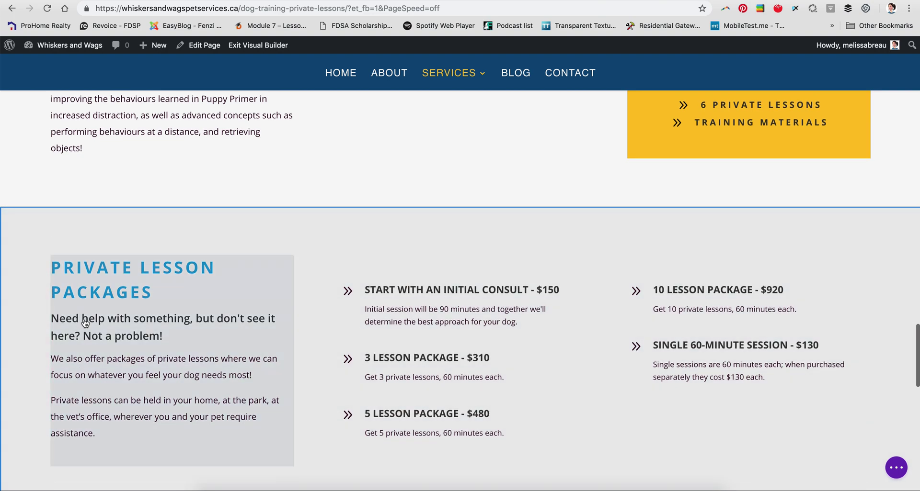
scroll(83, 320, "up", 5)
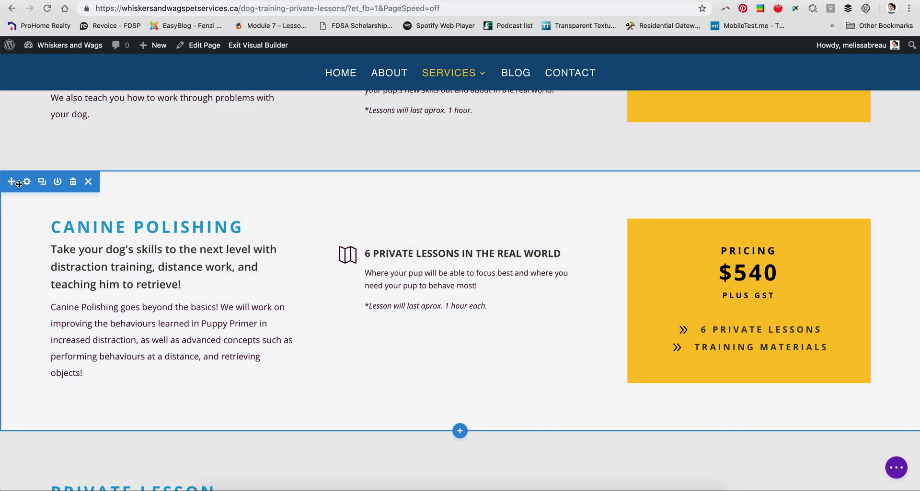
left_click(43, 185)
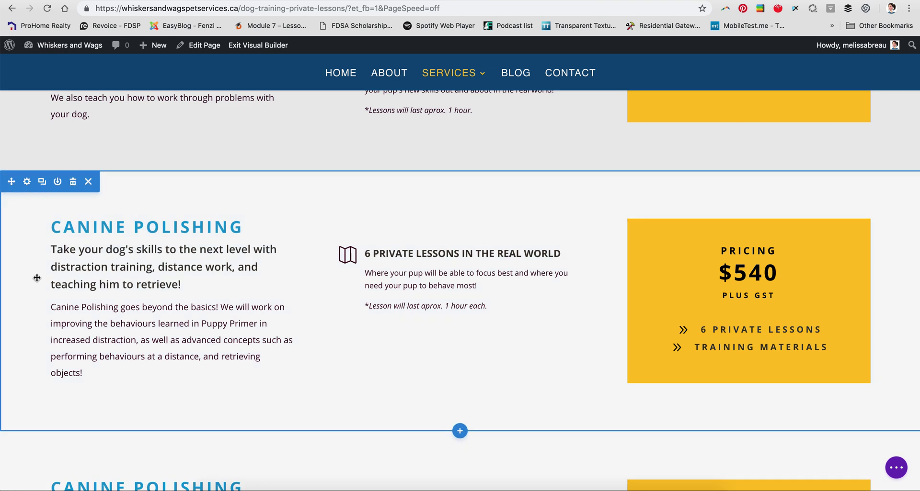
scroll(37, 278, "down", 5)
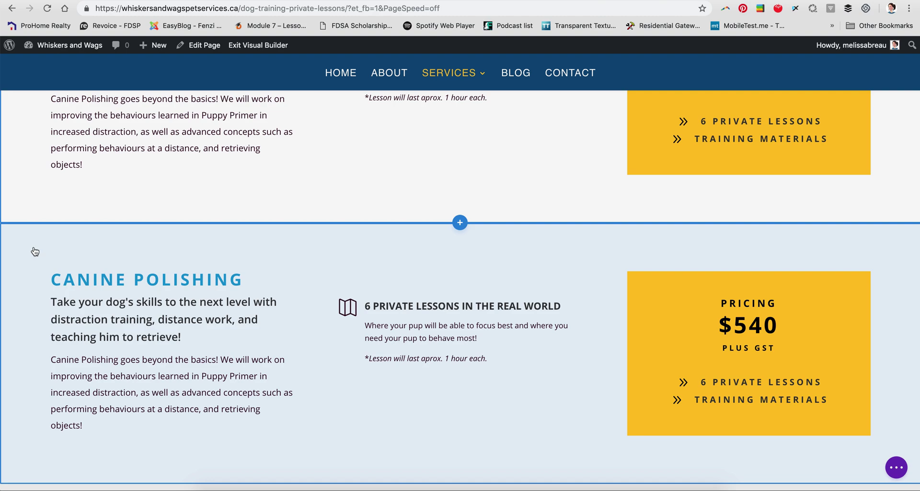
mouse_move(10, 234)
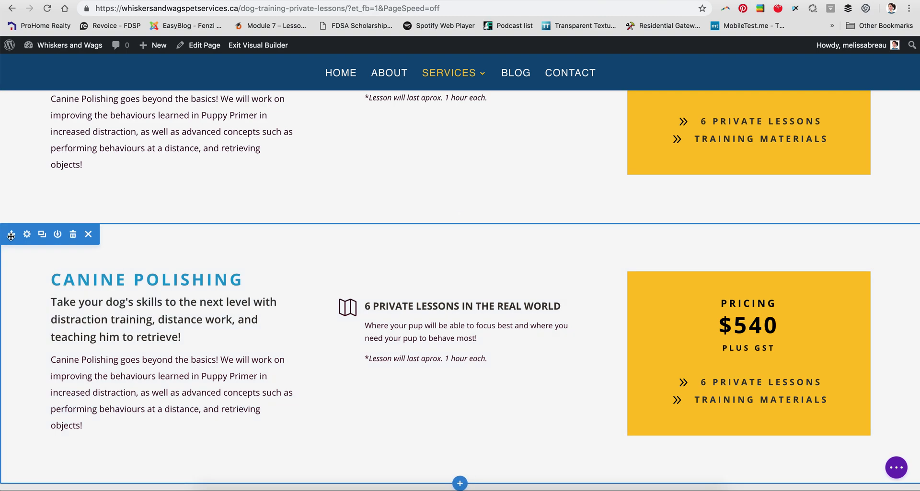
left_click_drag(10, 234, 27, 399)
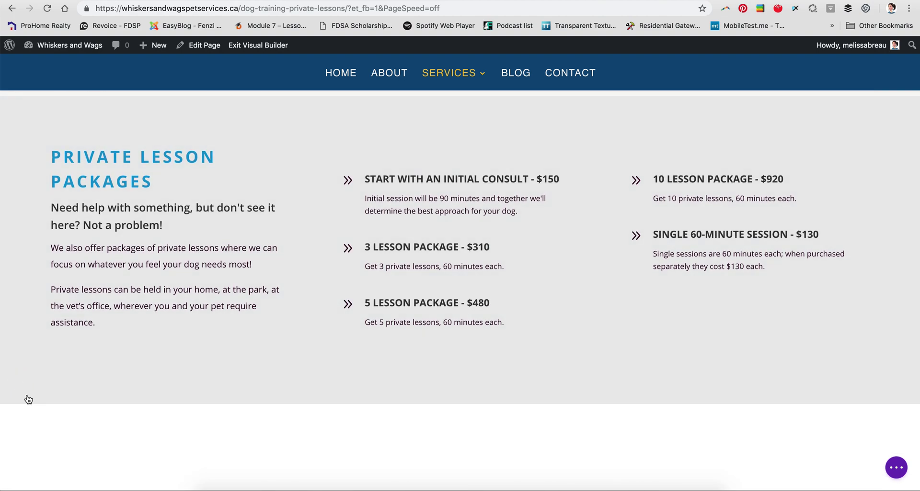
Step: Delete the copied Canine Polishing section between the Private Lesson Packages section and the testimonial
scroll(29, 401, "down", 3)
scroll(30, 404, "down", 2)
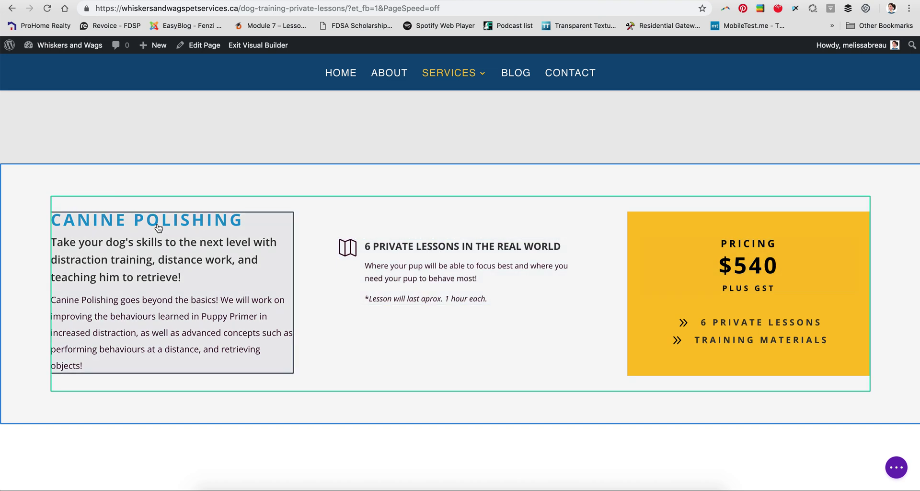
mouse_move(11, 187)
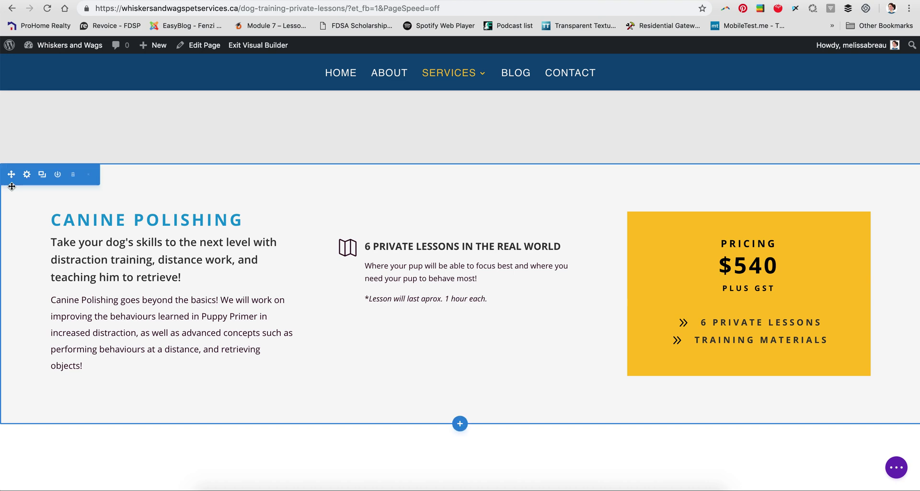
left_click(73, 176)
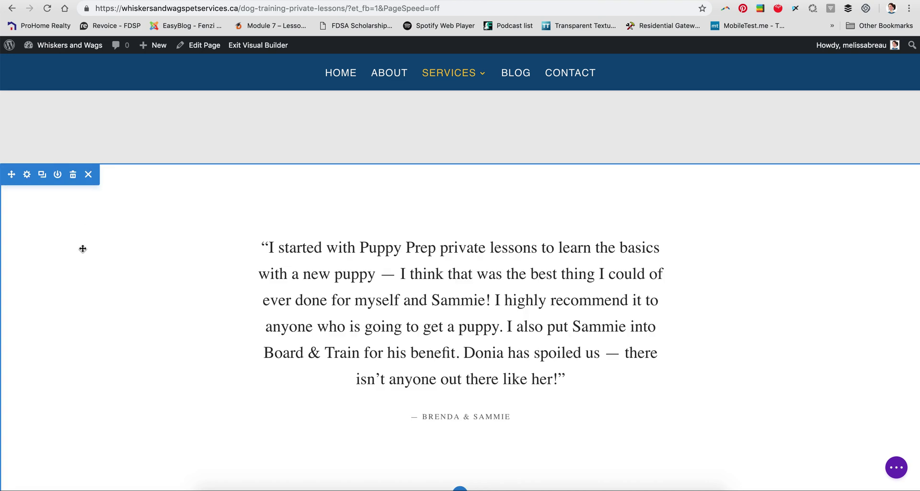
Step: Save the Private Lessons page and exit the Visual Builder
scroll(113, 273, "up", 10)
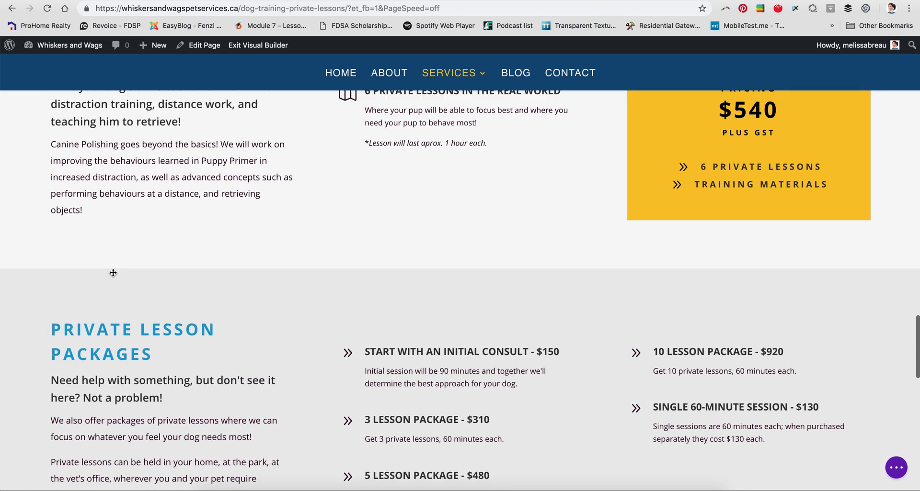
scroll(172, 376, "up", 15)
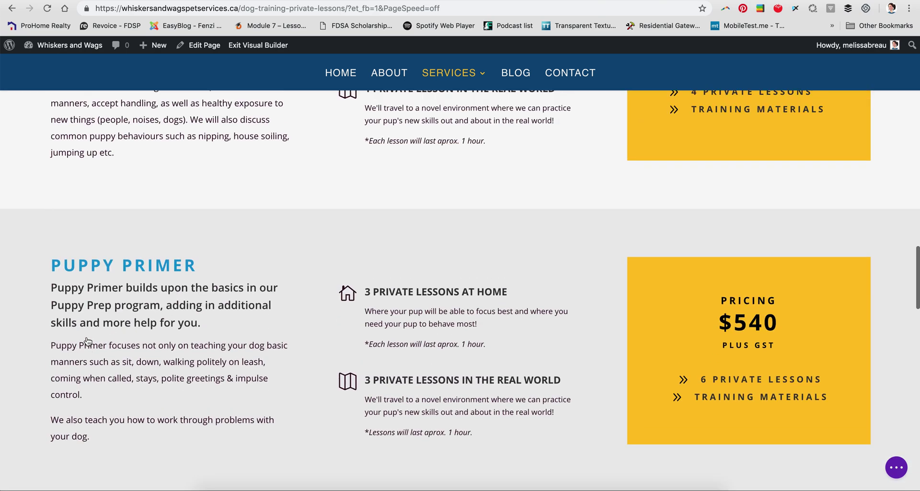
scroll(88, 342, "up", 20)
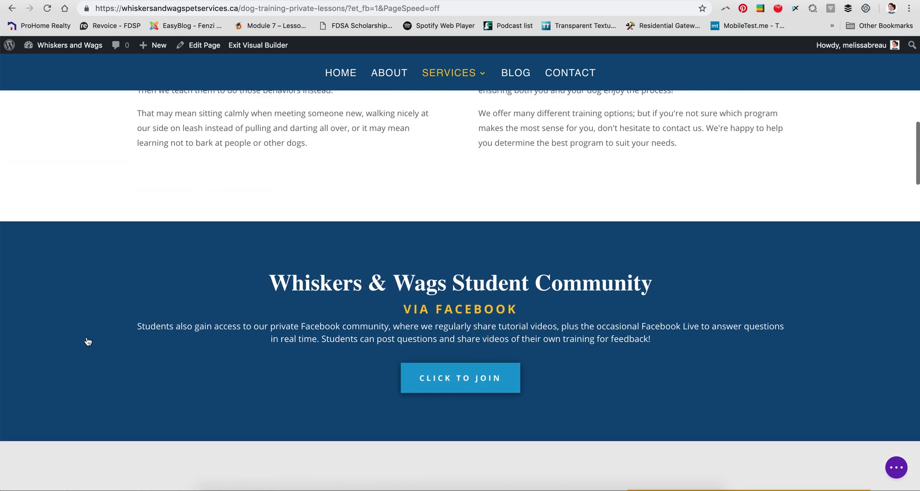
scroll(88, 342, "up", 5)
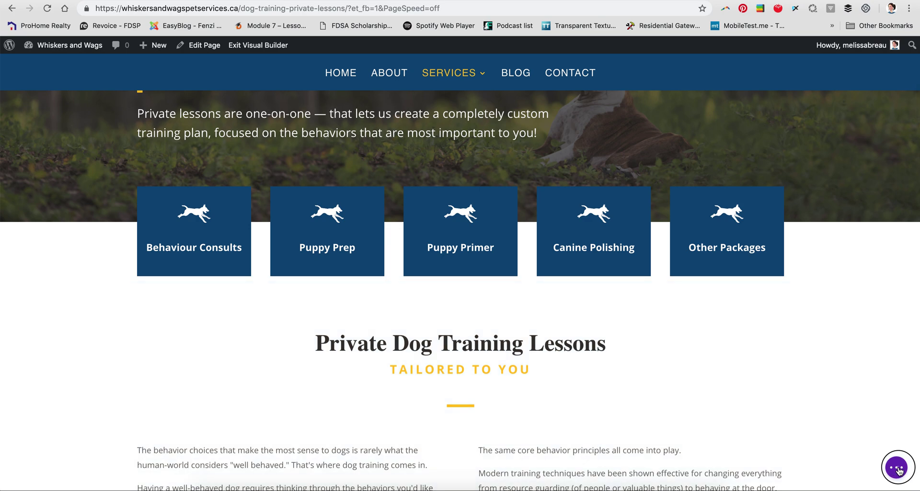
left_click(898, 472)
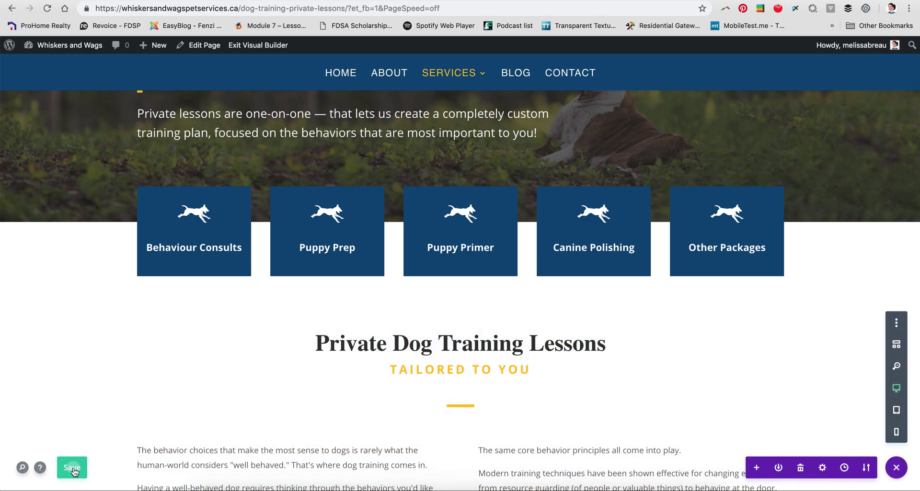
scroll(63, 305, "up", 4)
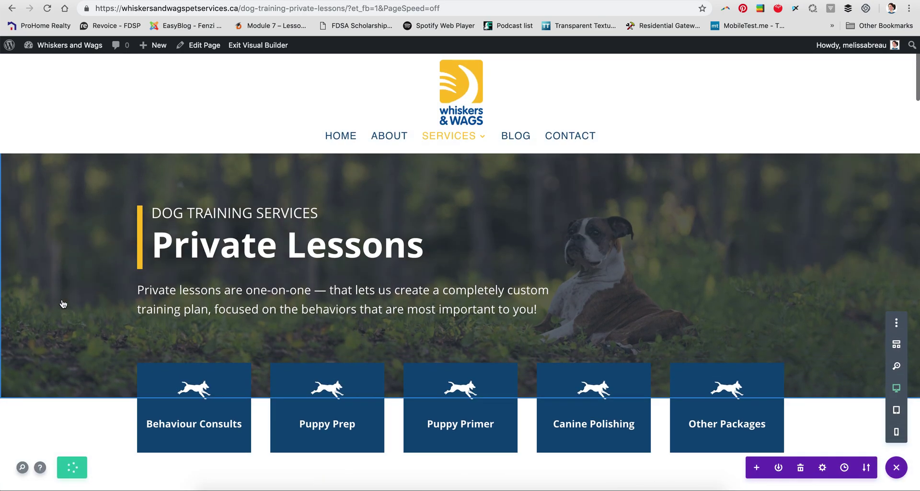
scroll(63, 305, "down", 9)
scroll(63, 305, "down", 10)
scroll(63, 304, "up", 12)
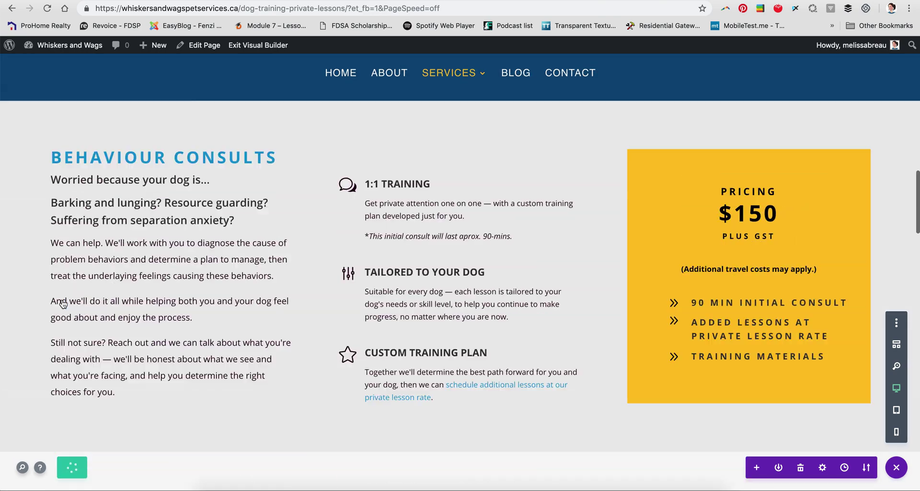
scroll(63, 304, "up", 5)
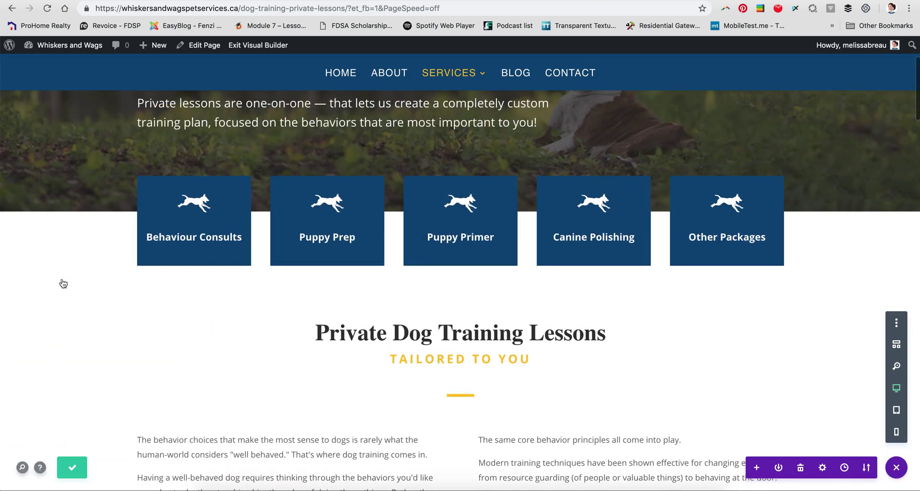
left_click(241, 47)
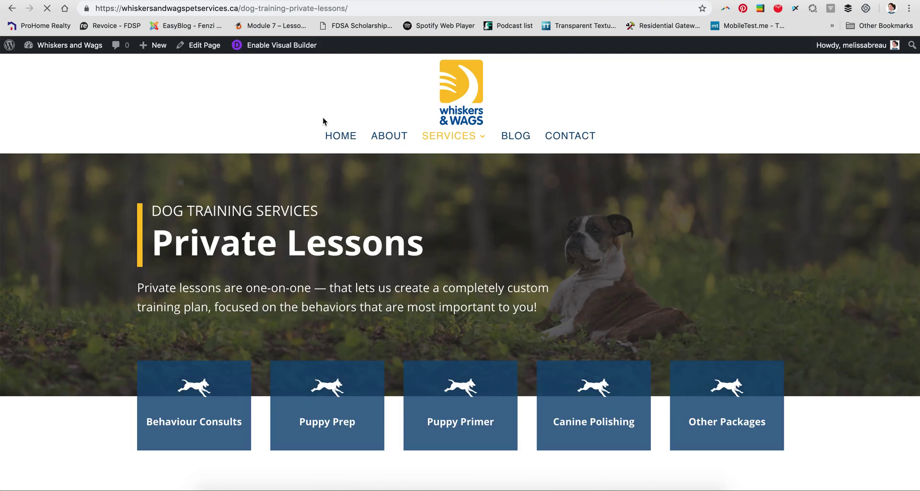
Step: Go to the Board and Train page and examine its Skills & Behaviors, services and pricing, and testimonial sections
mouse_move(462, 139)
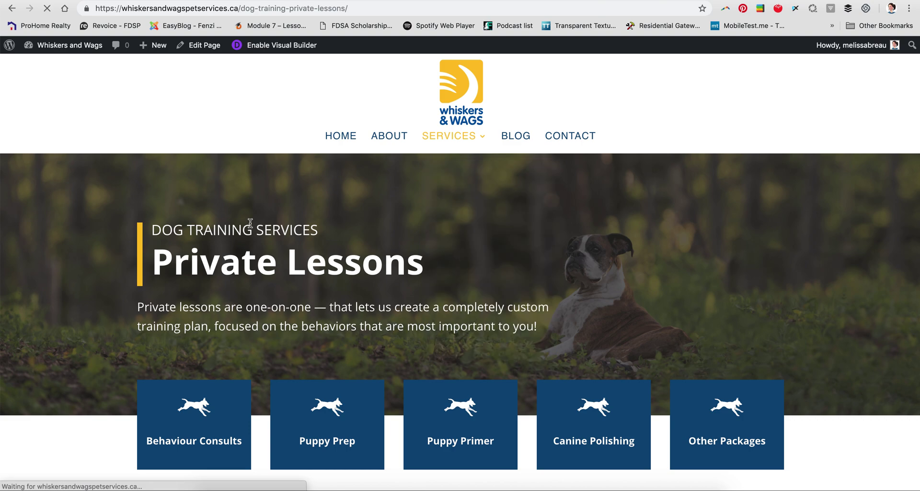
scroll(103, 341, "down", 10)
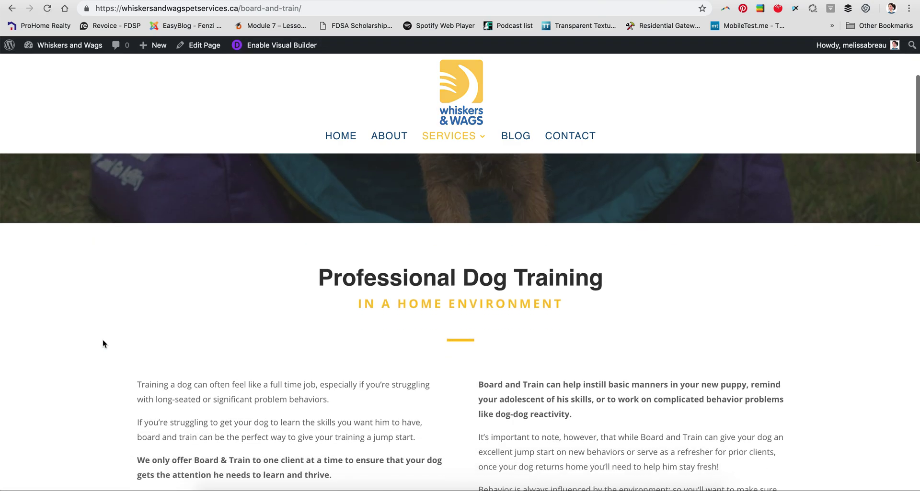
scroll(102, 340, "down", 13)
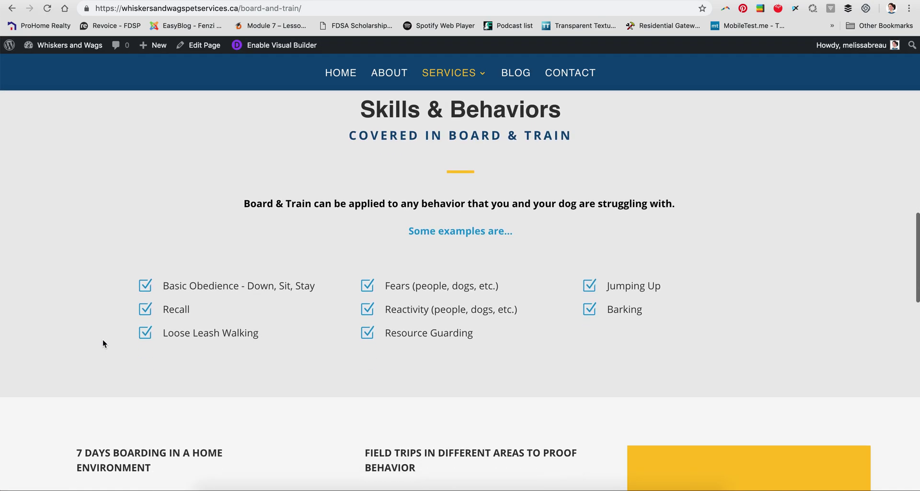
scroll(102, 341, "down", 10)
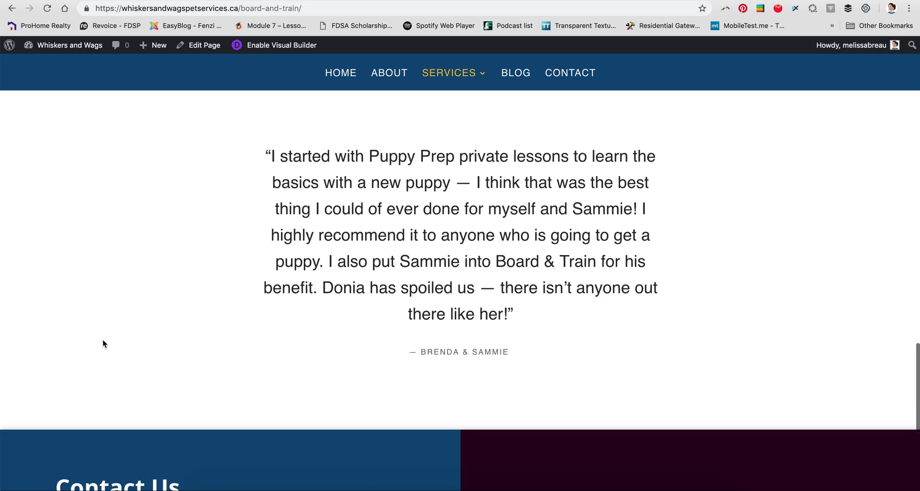
scroll(103, 340, "up", 5)
scroll(103, 340, "up", 3)
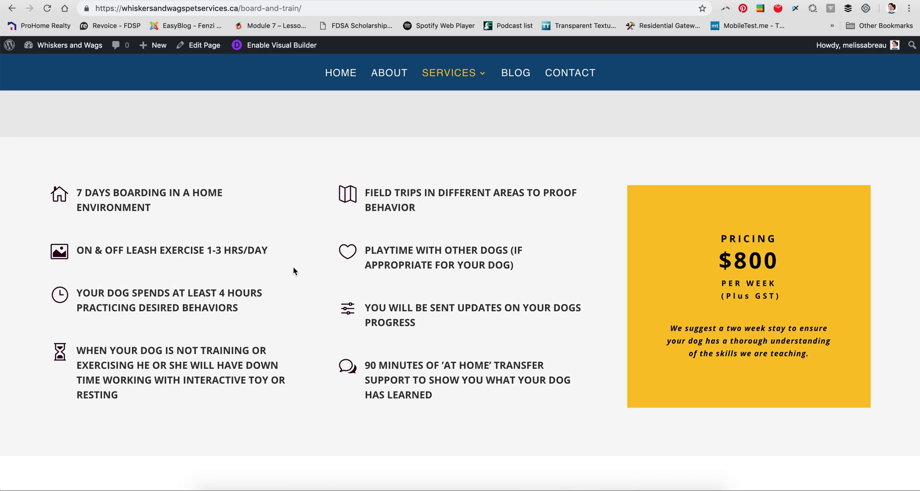
scroll(40, 261, "up", 3)
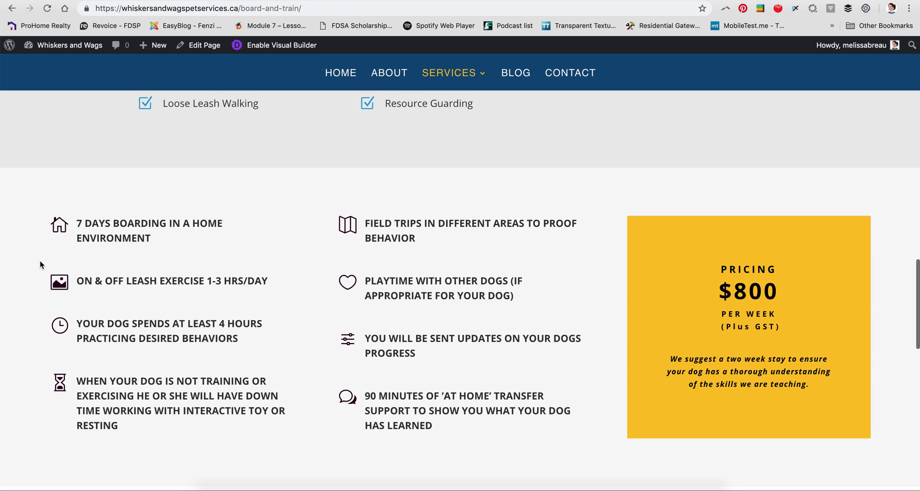
Step: Go to the Boarding and Pet Sitting page and examine its Home Visits, In-Home Boarding, Medical Boarding and Check In / Check Out sections
mouse_move(458, 72)
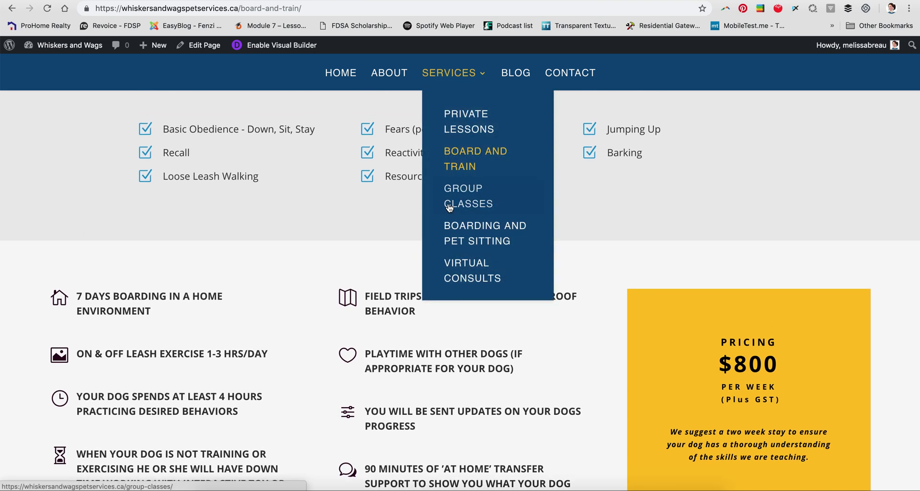
left_click(468, 242)
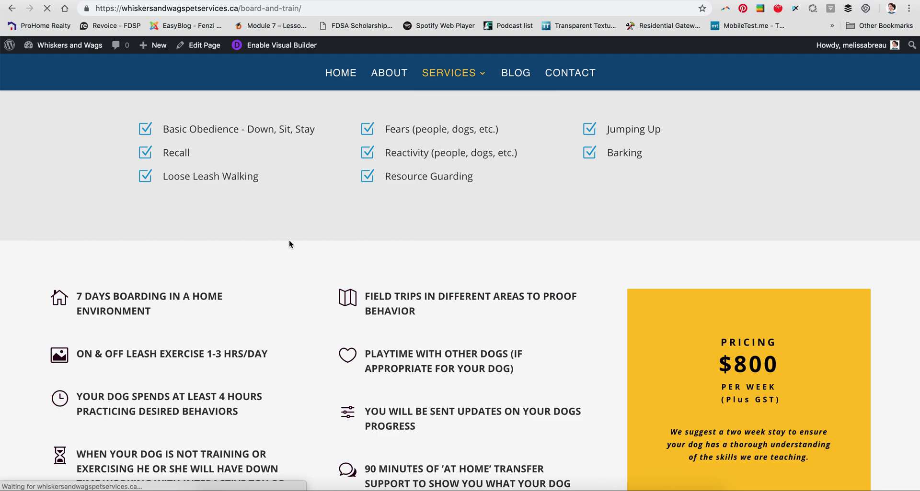
scroll(65, 343, "down", 10)
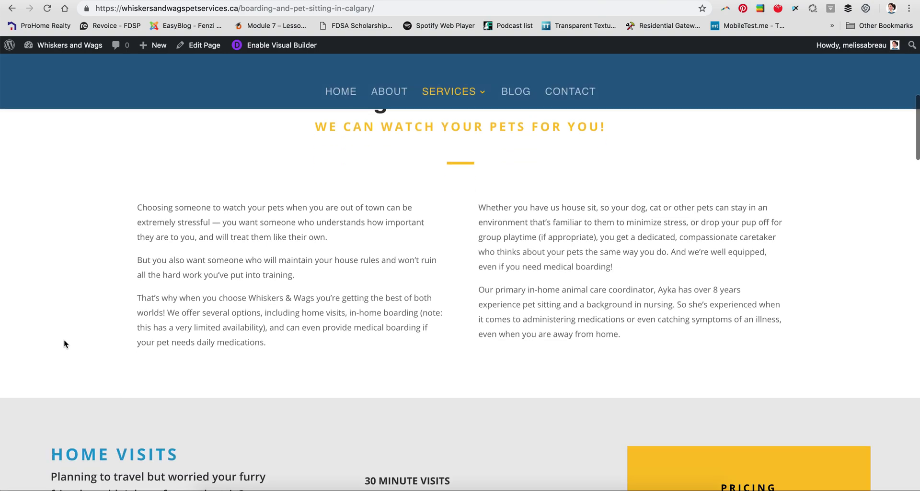
scroll(64, 343, "down", 4)
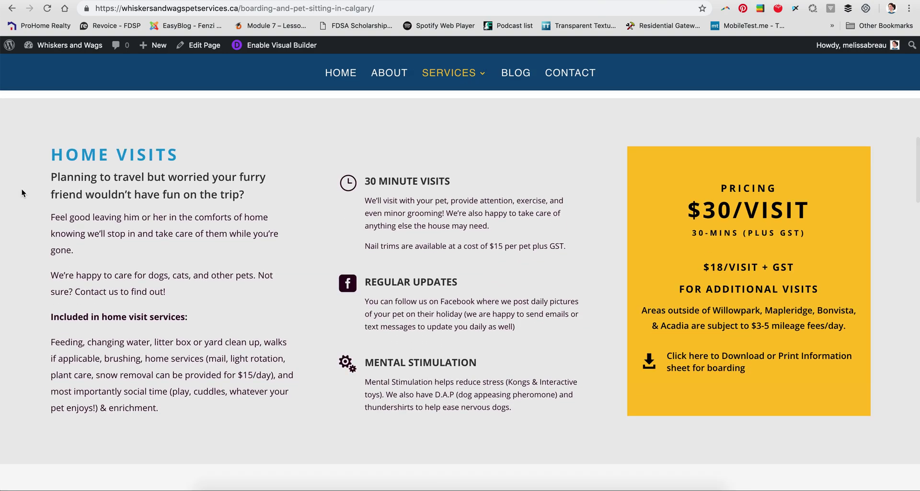
scroll(21, 156, "down", 7)
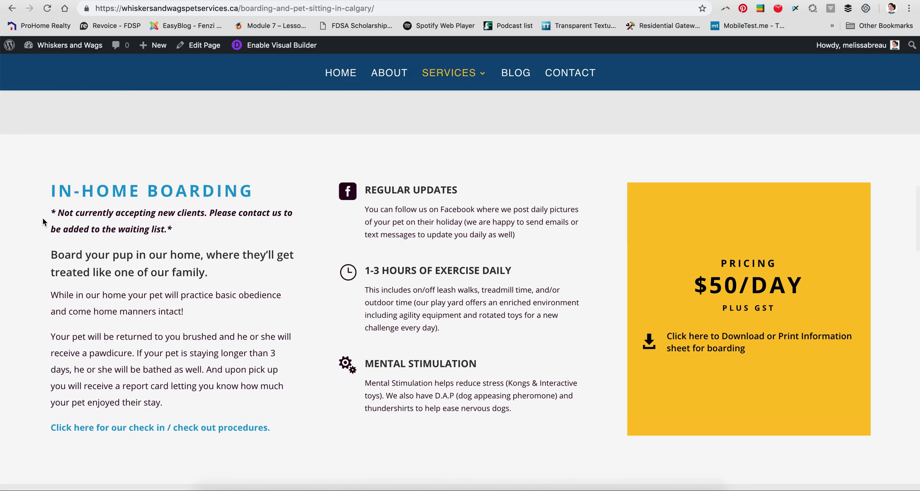
scroll(42, 221, "down", 4)
scroll(42, 218, "up", 8)
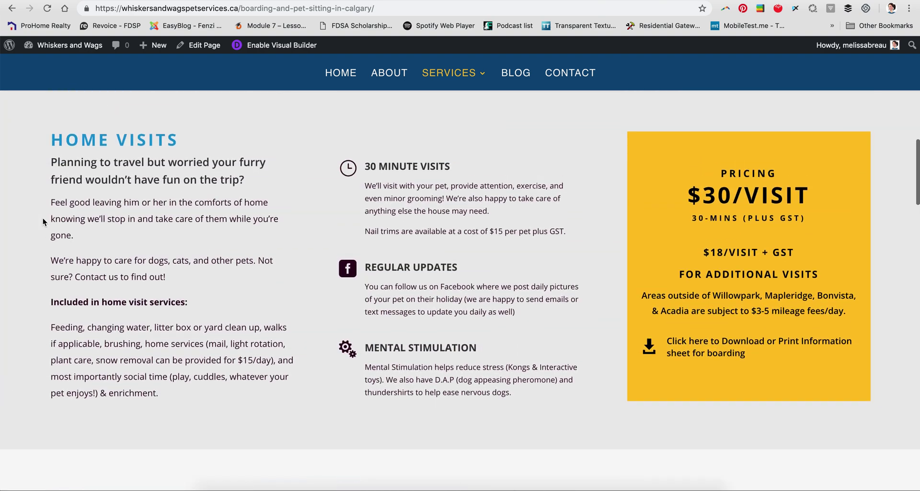
scroll(52, 226, "down", 8)
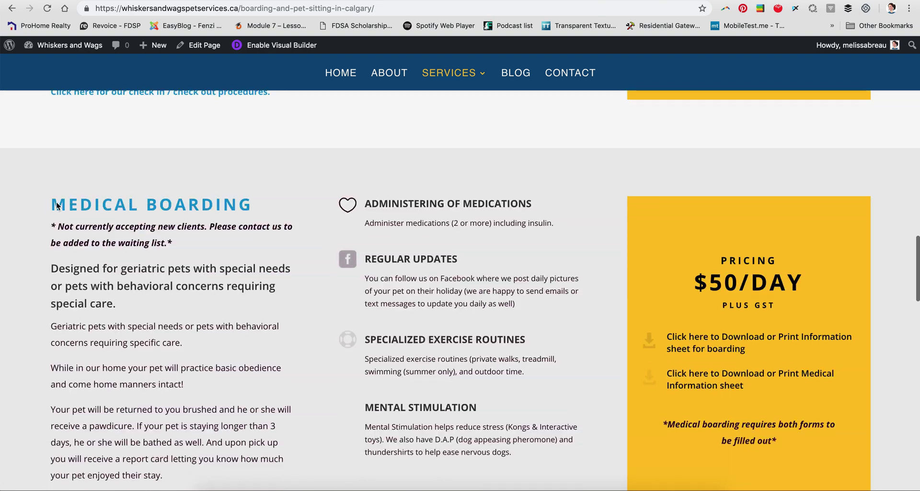
scroll(57, 206, "down", 4)
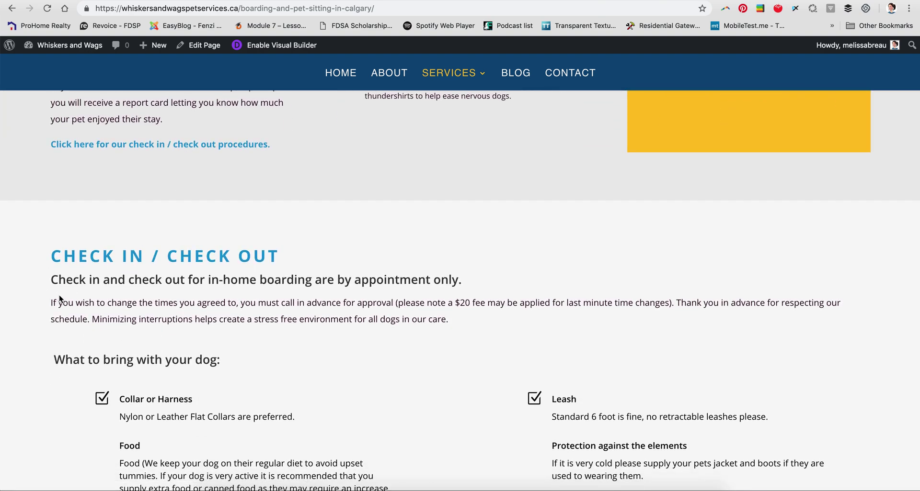
Step: Go to the Virtual Consults page and examine its introduction, Skills & Behaviors section, pricing box and testimonial
scroll(59, 295, "up", 10)
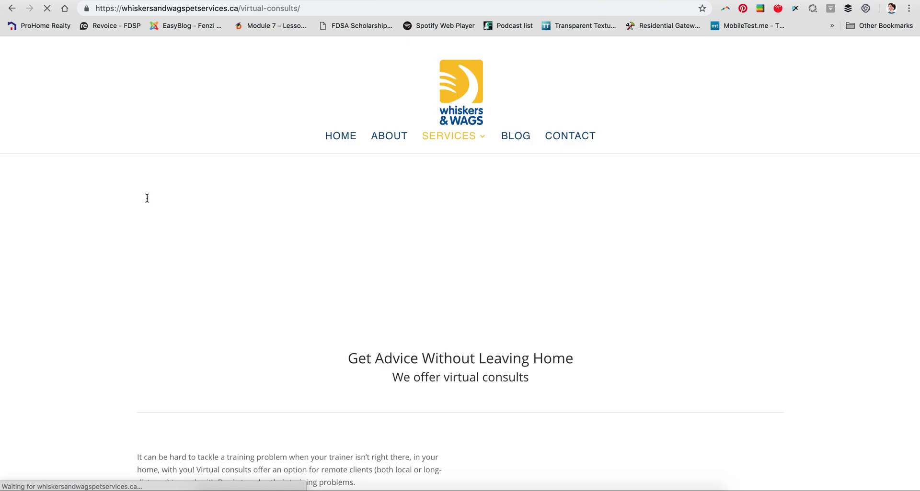
scroll(121, 312, "down", 5)
scroll(121, 313, "down", 15)
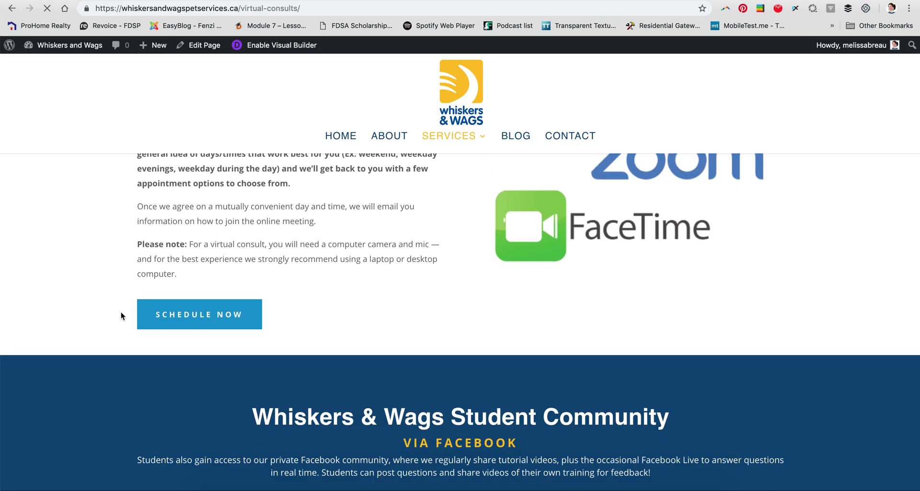
scroll(329, 355, "up", 1)
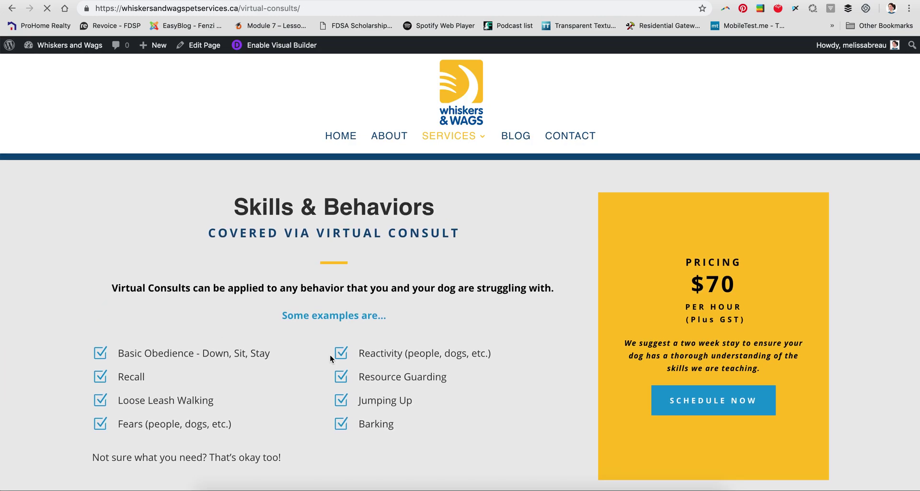
scroll(323, 407, "down", 1)
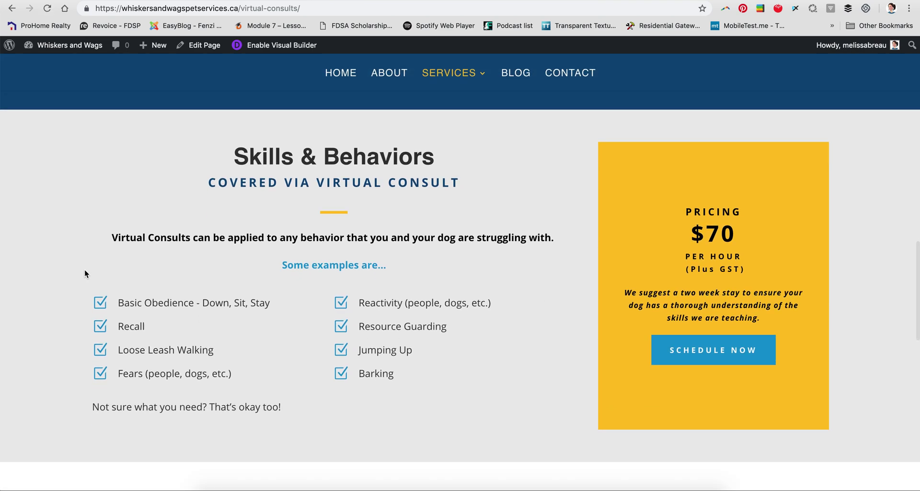
scroll(84, 269, "down", 3)
scroll(84, 269, "down", 3)
scroll(85, 270, "up", 6)
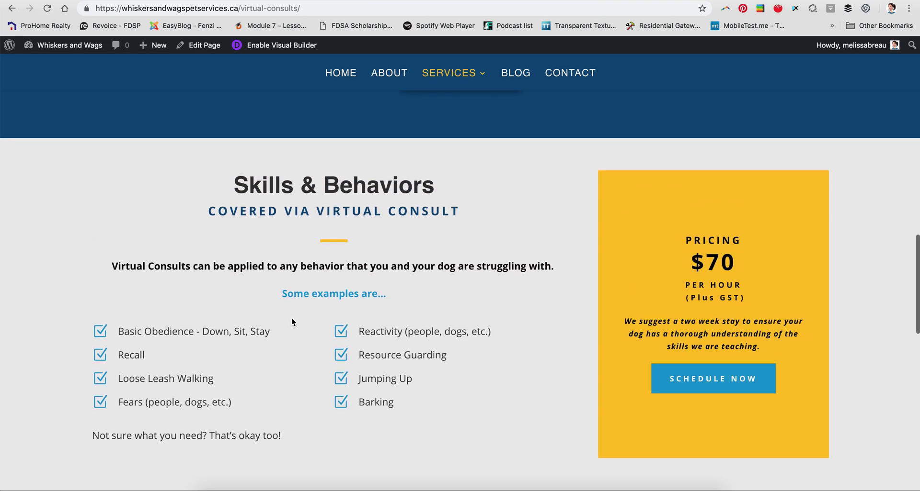
scroll(82, 263, "down", 1)
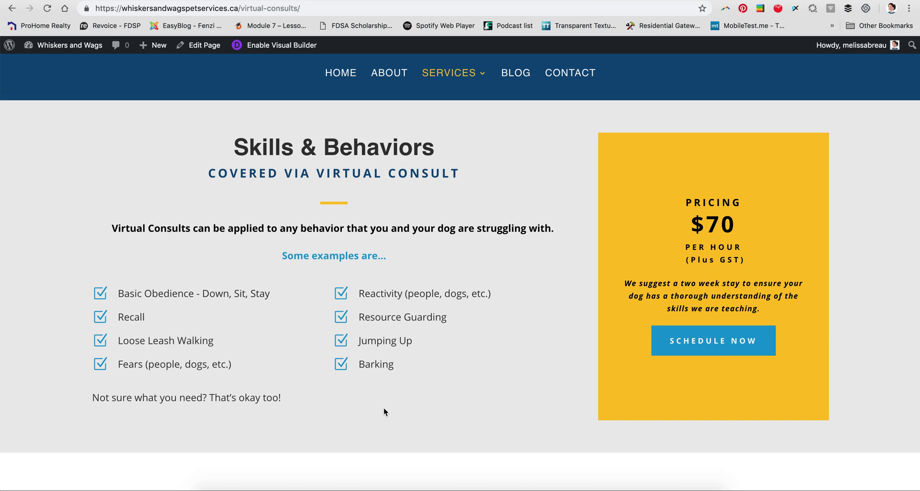
scroll(64, 356, "down", 7)
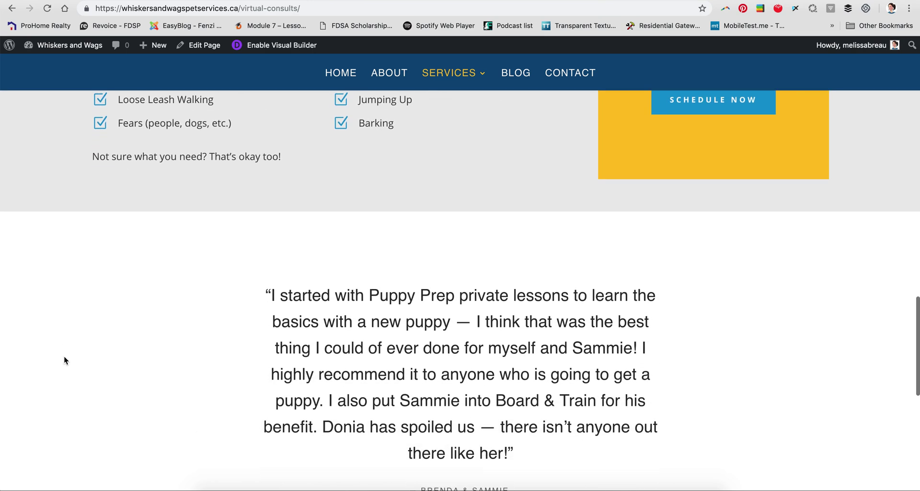
scroll(119, 297, "up", 8)
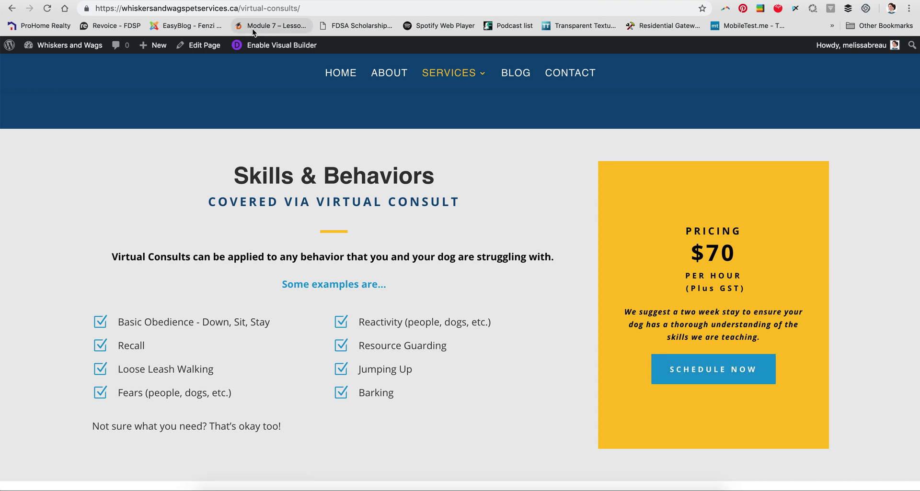
Step: Enable the Visual Builder on the Virtual Consults page and link the Schedule Now button below the consult text to the contact page
left_click(279, 47)
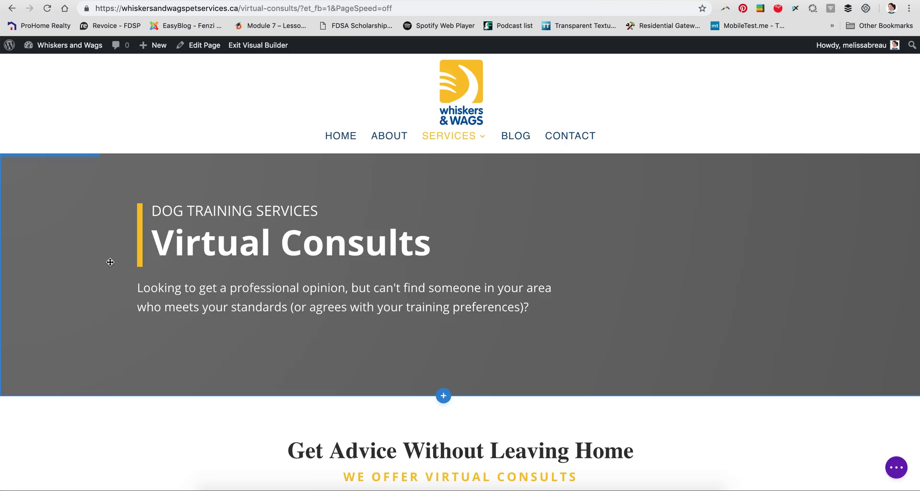
scroll(110, 263, "down", 10)
scroll(111, 266, "up", 2)
scroll(111, 265, "up", 3)
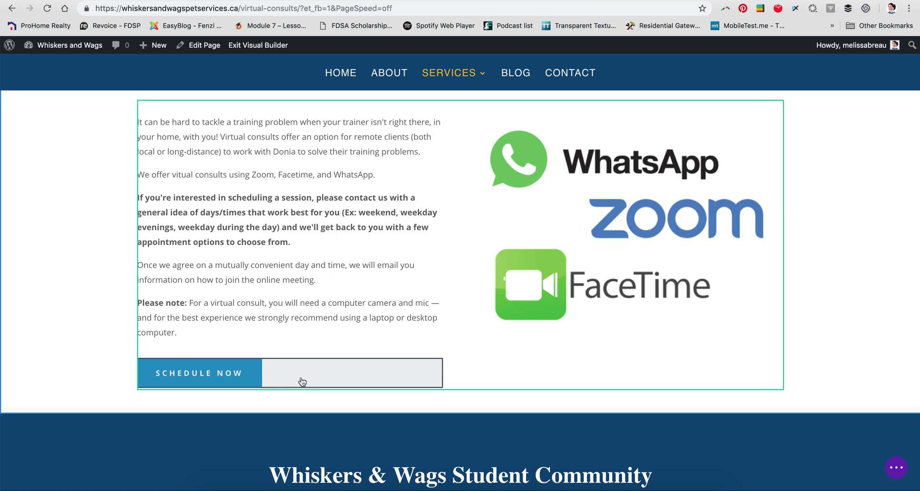
mouse_move(285, 377)
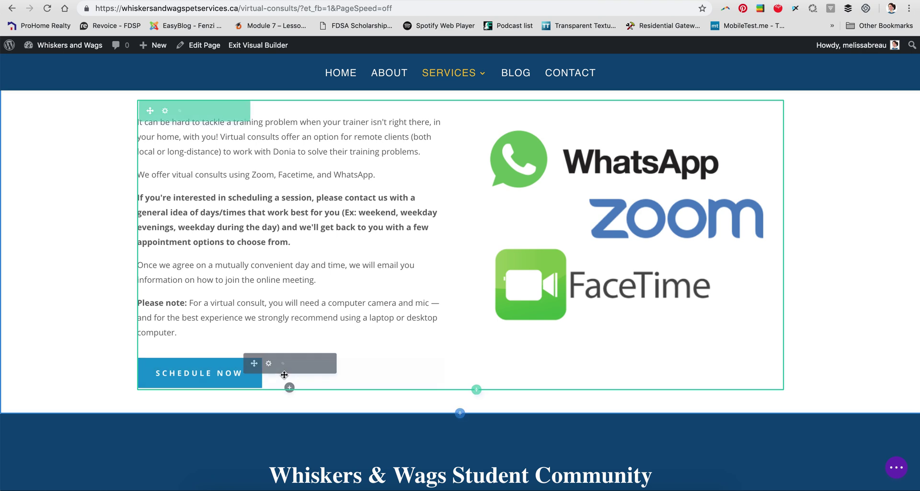
left_click(267, 365)
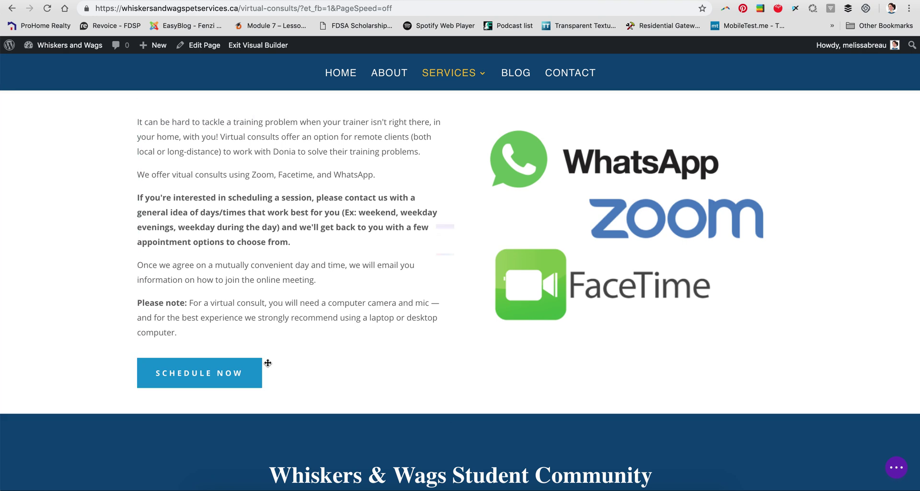
left_click(380, 230)
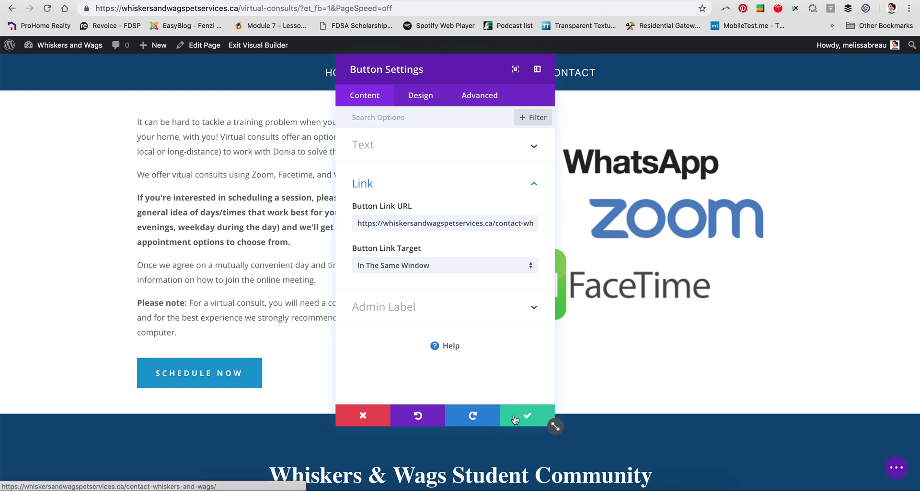
left_click(537, 422)
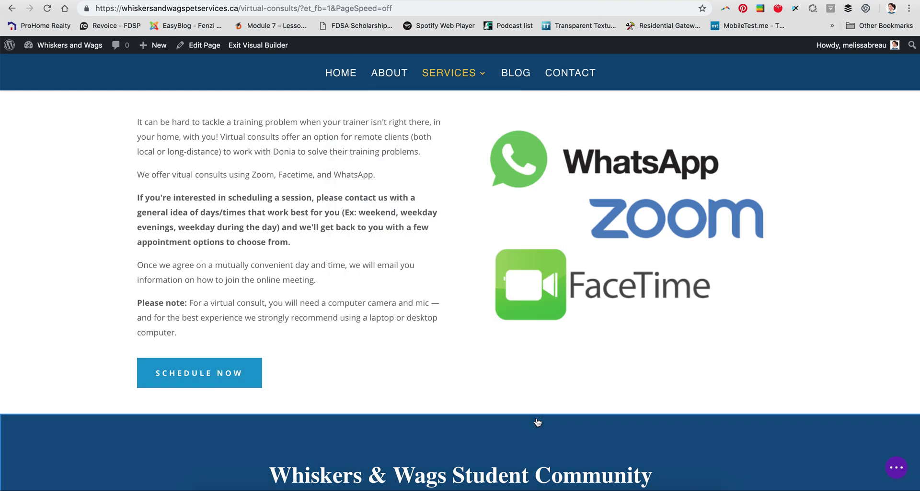
Step: Save the Virtual Consults page and exit the Visual Builder
left_click(899, 469)
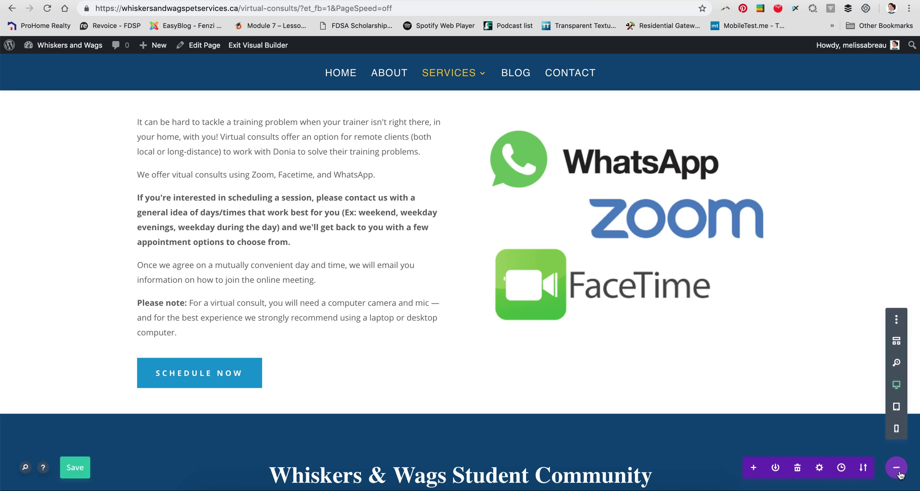
left_click(70, 469)
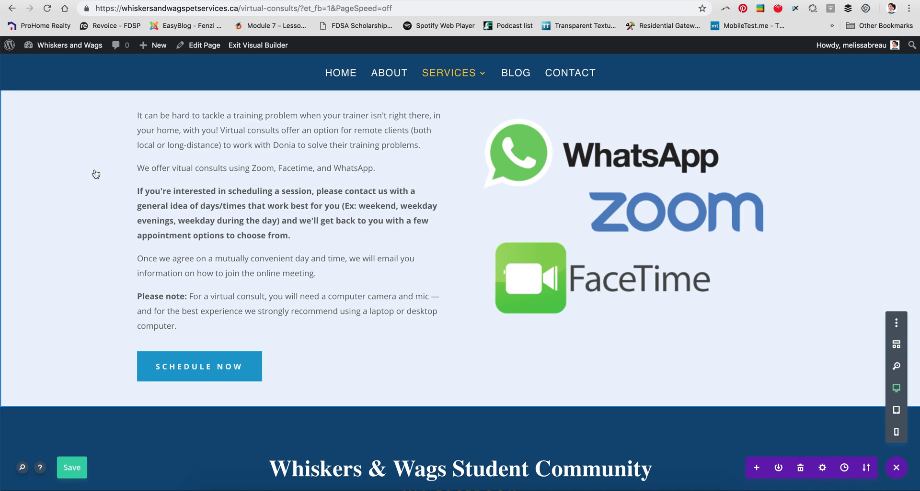
scroll(96, 174, "up", 2)
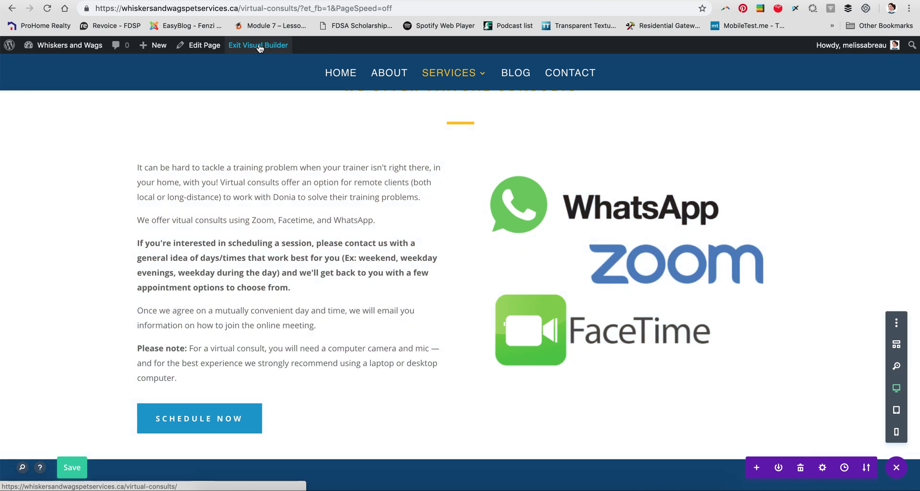
left_click(258, 46)
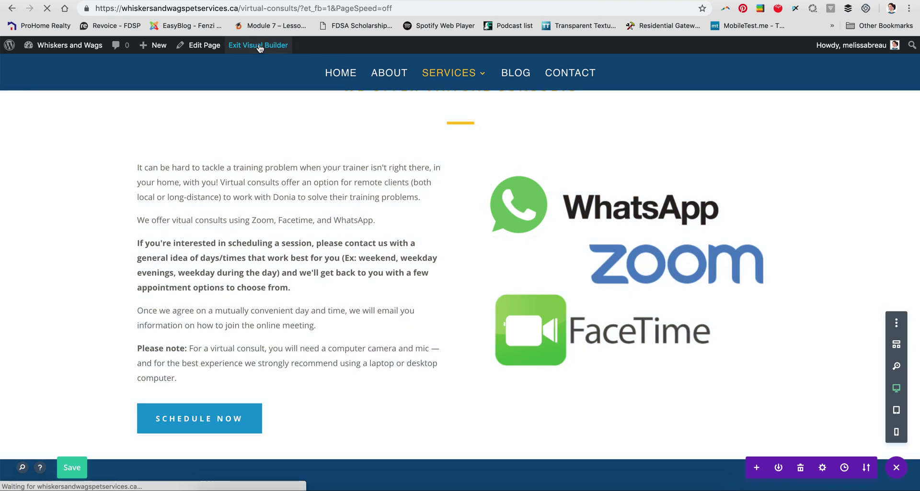